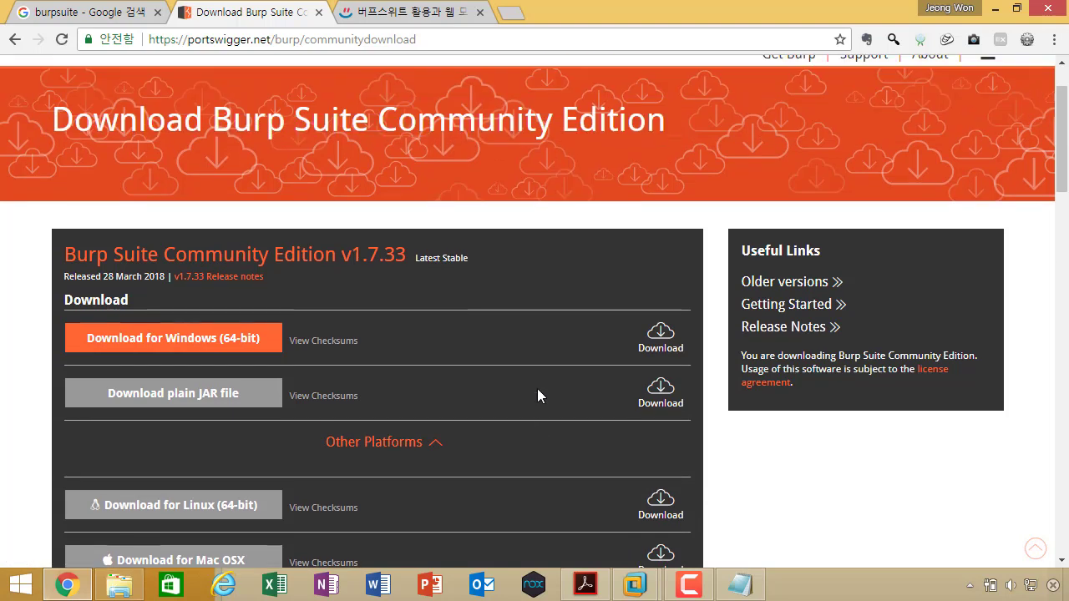
Step: Review the Burp Suite Community Edition download options for Windows, plain JAR and the other platforms
{"action": "scroll", "coordinate": [537, 389], "scroll_direction": "down", "scroll_amount": 1}
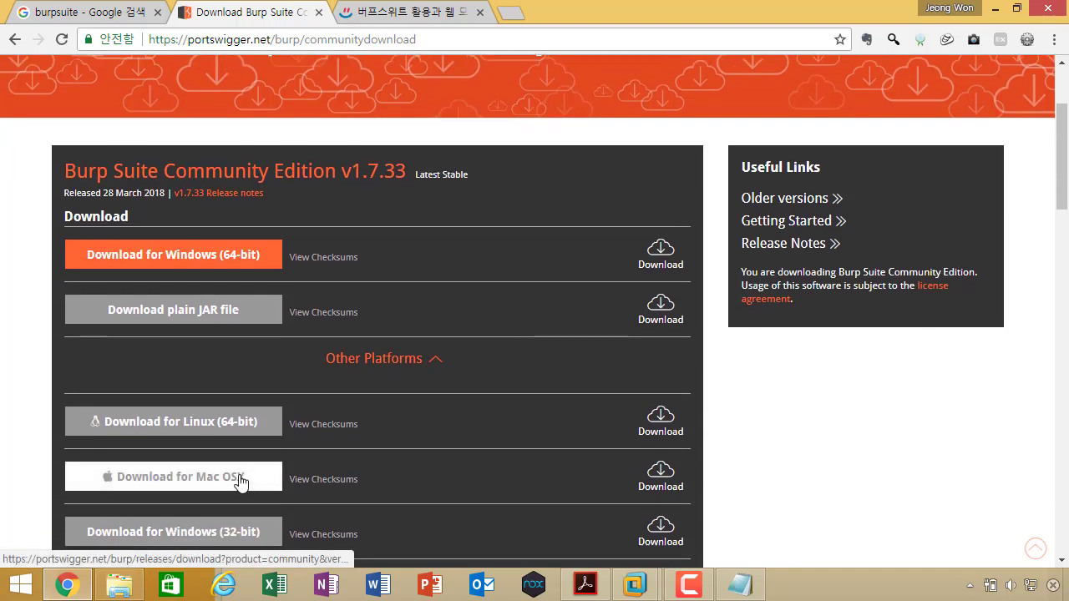
{"action": "scroll", "coordinate": [446, 454], "scroll_direction": "up", "scroll_amount": 1}
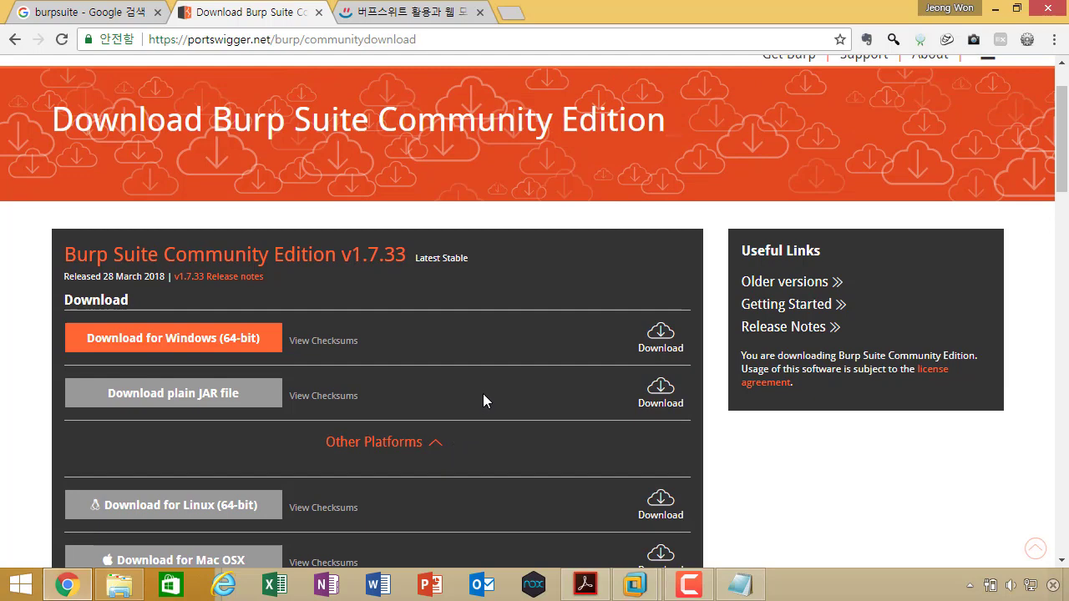
{"action": "scroll", "coordinate": [483, 394], "scroll_direction": "down", "scroll_amount": 1}
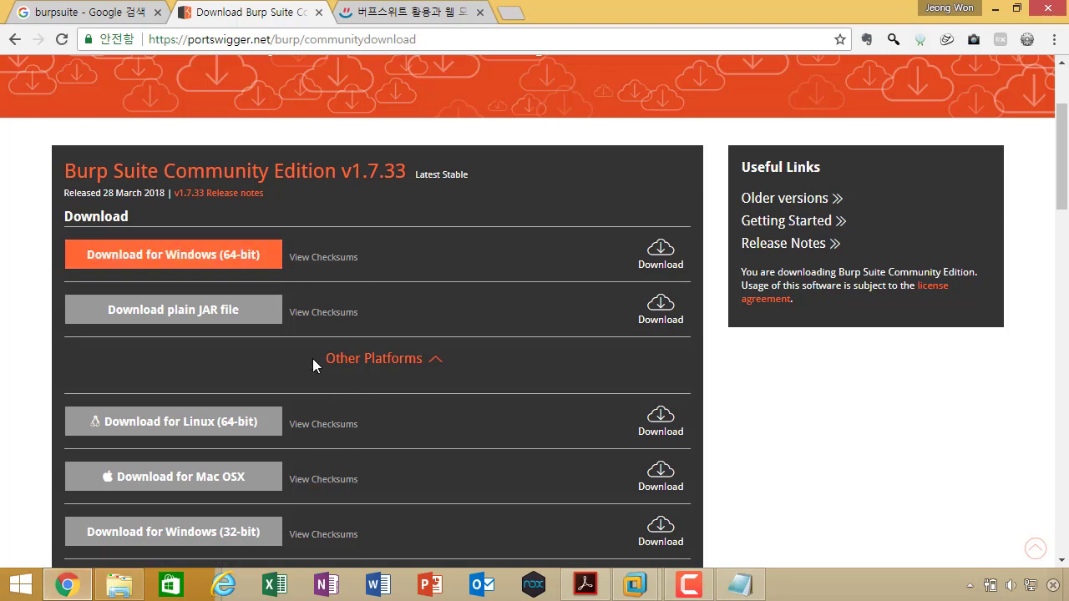
{"action": "scroll", "coordinate": [314, 368], "scroll_direction": "up", "scroll_amount": 1}
{"action": "left_click", "coordinate": [249, 344]}
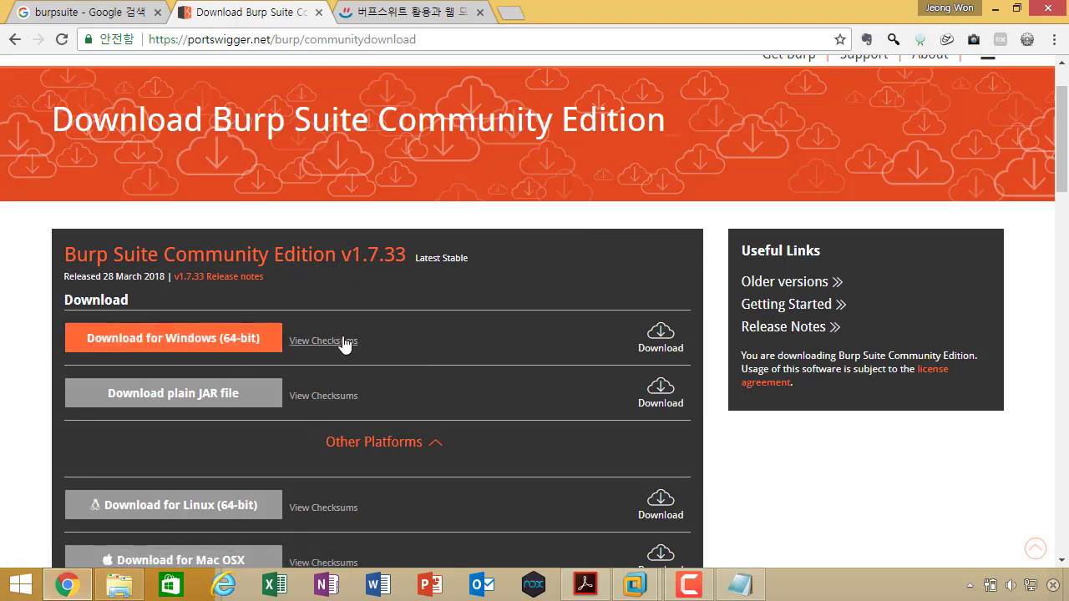
{"action": "scroll", "coordinate": [344, 343], "scroll_direction": "down", "scroll_amount": 1}
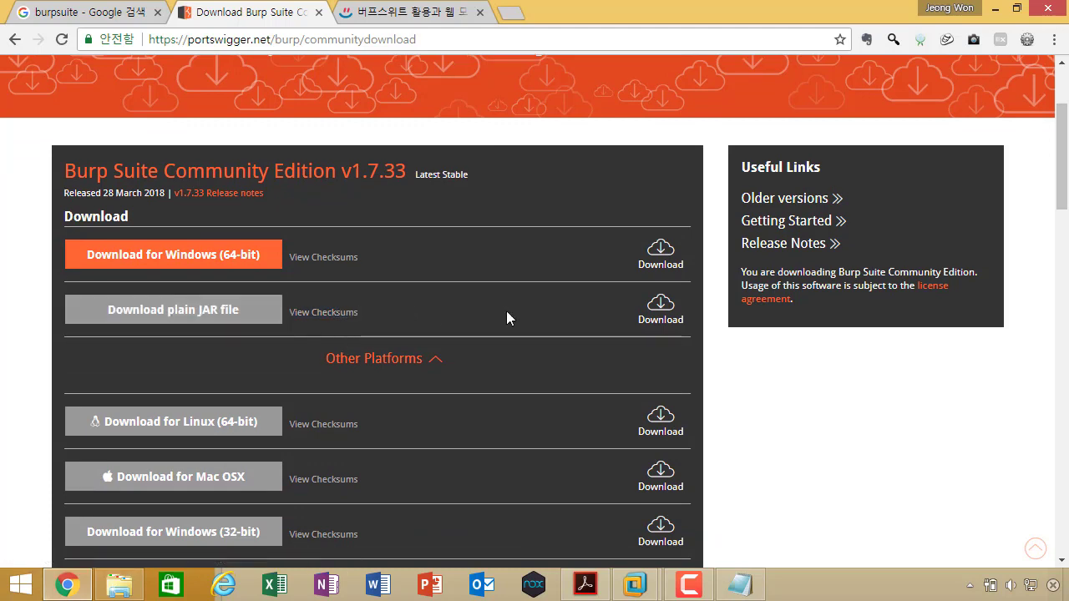
{"action": "scroll", "coordinate": [509, 330], "scroll_direction": "up", "scroll_amount": 1}
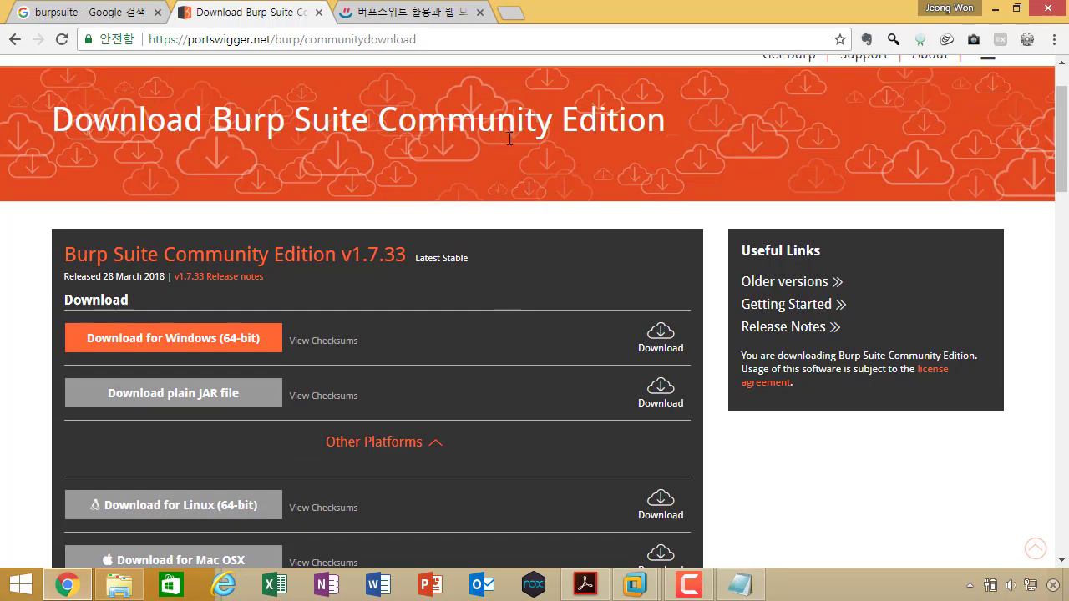
{"action": "scroll", "coordinate": [534, 160], "scroll_direction": "down", "scroll_amount": 2}
Step: Launch the installed Burp Suite Community Edition and delete its old temporary files
{"action": "key", "text": "super"}
{"action": "type", "text": "burp Suite Community Edition"}
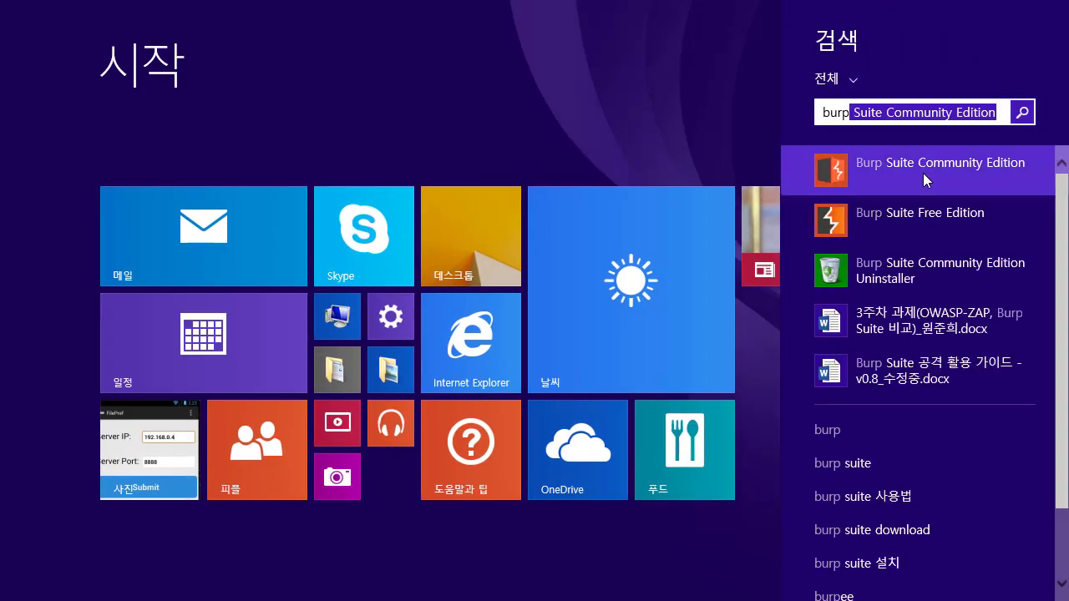
{"action": "left_click", "coordinate": [923, 173]}
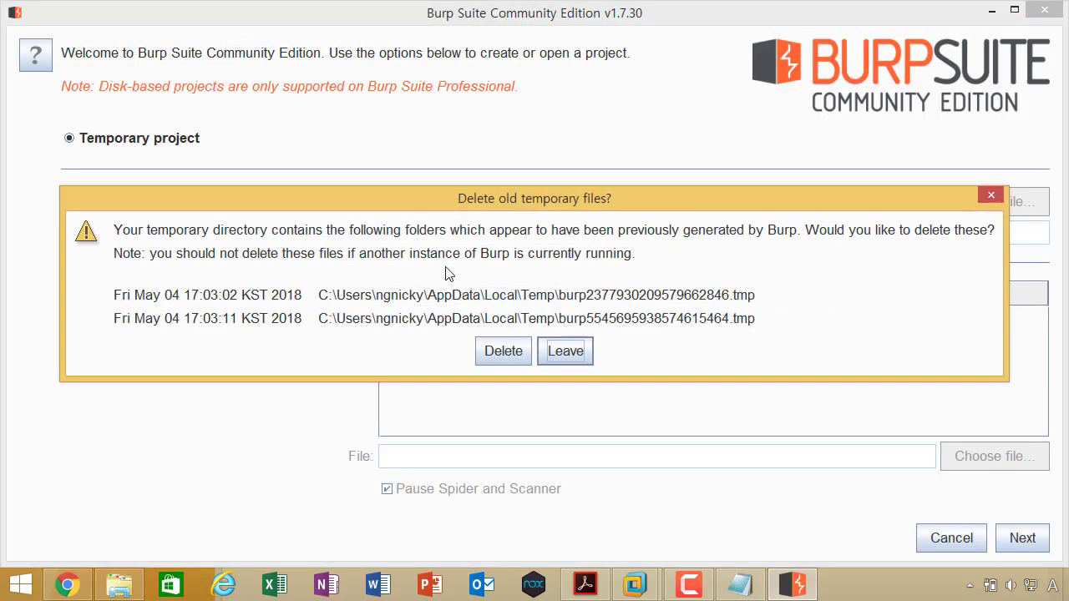
{"action": "left_click", "coordinate": [508, 357]}
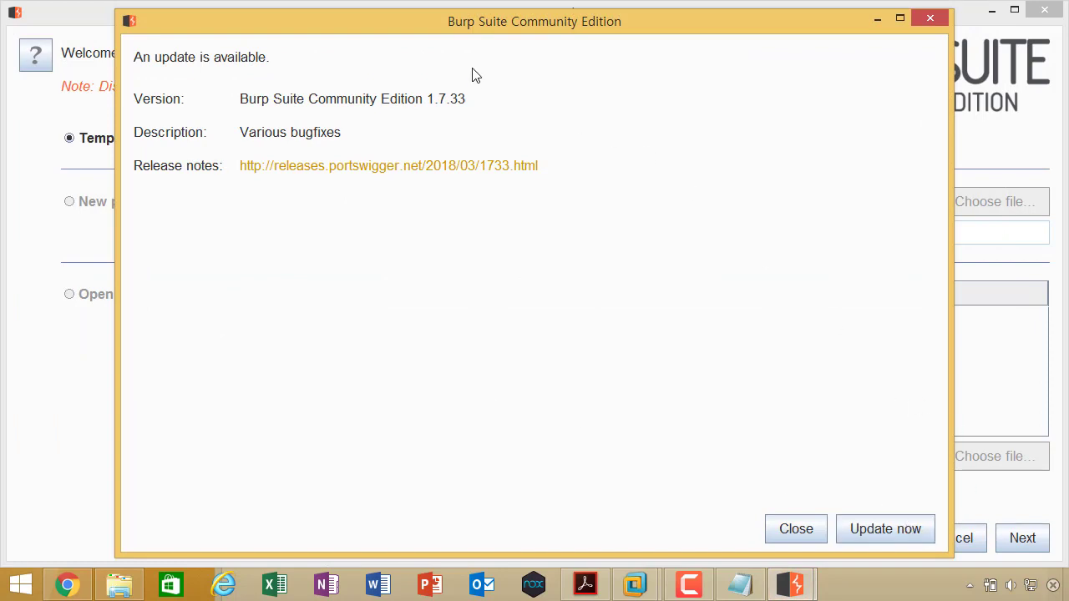
Step: Dismiss the update notice without updating and start Burp with a temporary project using Burp defaults
{"action": "left_click_drag", "start_coordinate": [485, 44], "coordinate": [486, 51]}
{"action": "left_click_drag", "start_coordinate": [493, 99], "coordinate": [650, 40]}
{"action": "left_click_drag", "start_coordinate": [657, 87], "coordinate": [656, 33]}
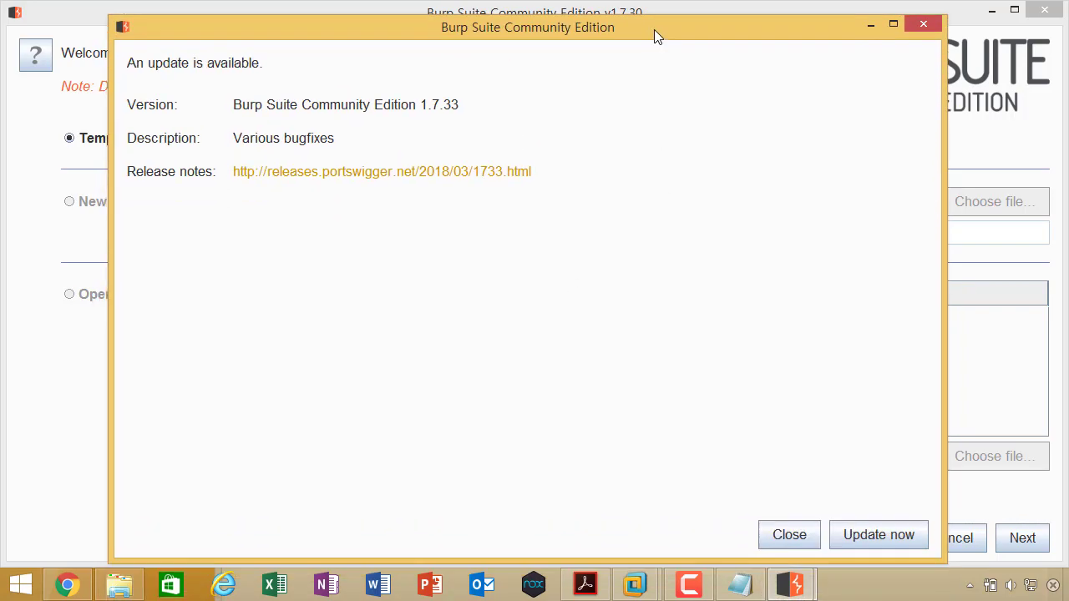
{"action": "left_click", "coordinate": [789, 537]}
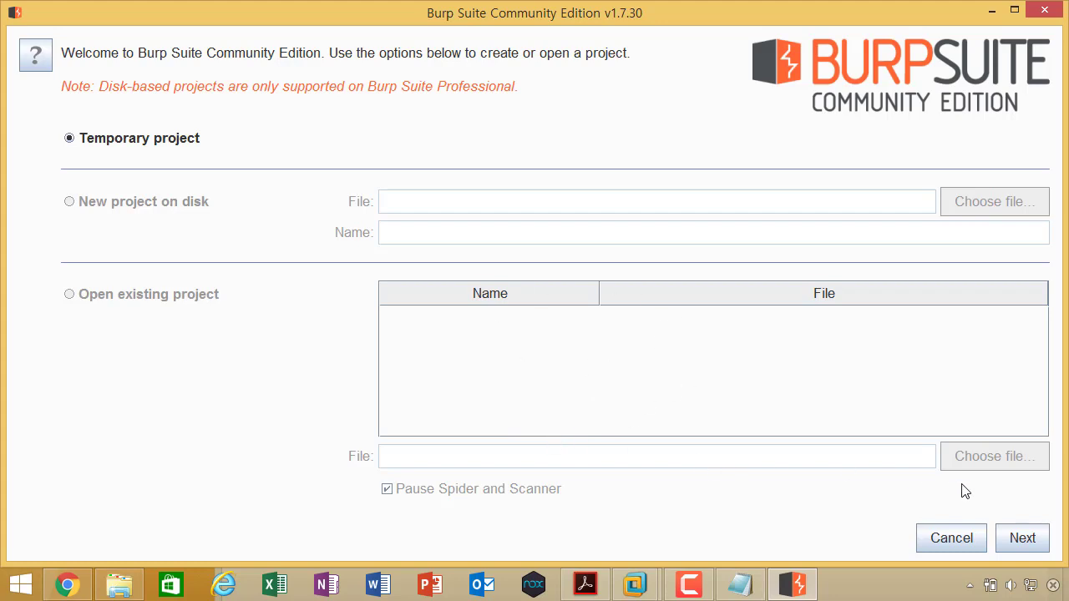
{"action": "left_click", "coordinate": [1021, 536]}
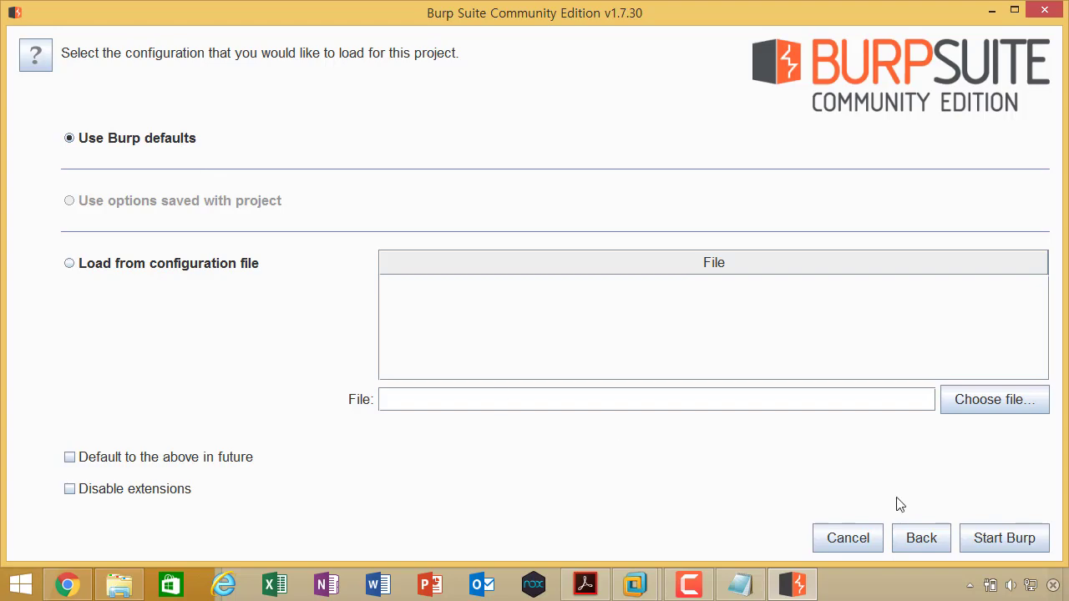
{"action": "left_click", "coordinate": [986, 538]}
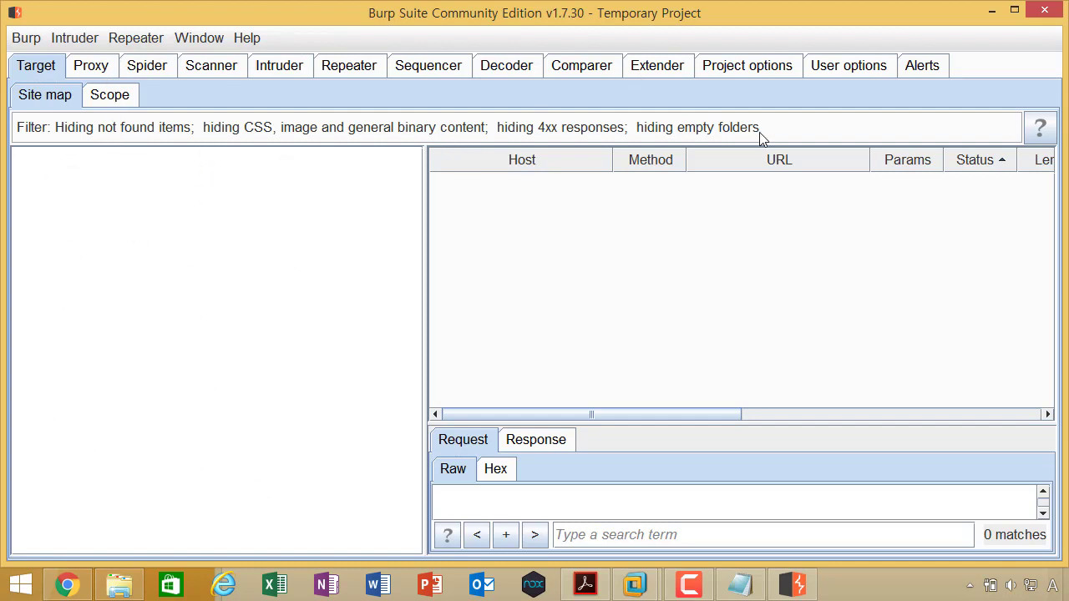
Step: Examine the font size, look and feel, and HTTP message font settings in the user display options
{"action": "left_click", "coordinate": [853, 70]}
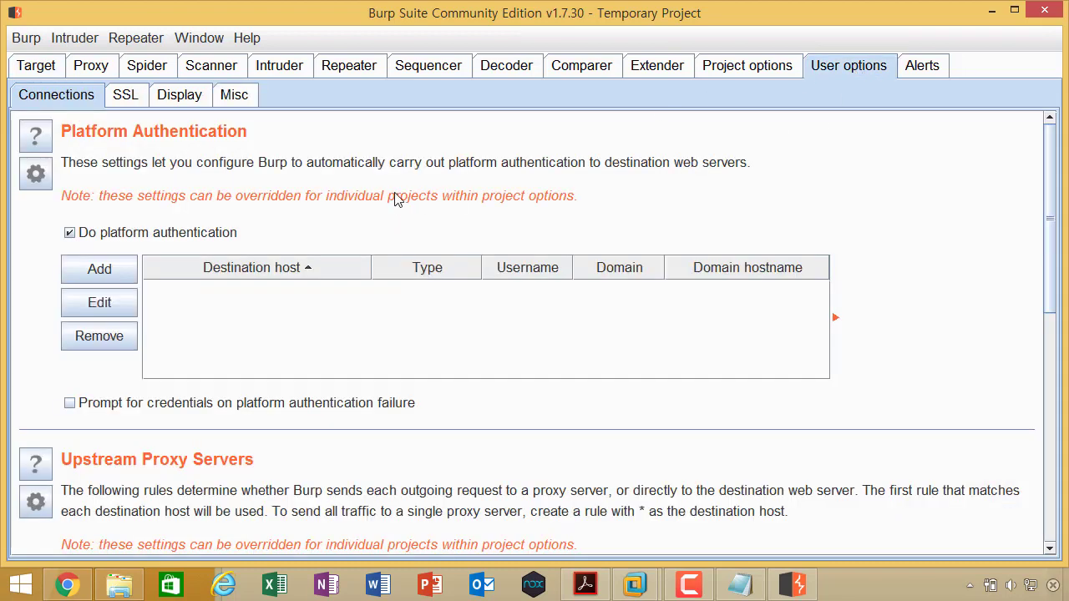
{"action": "left_click", "coordinate": [188, 97]}
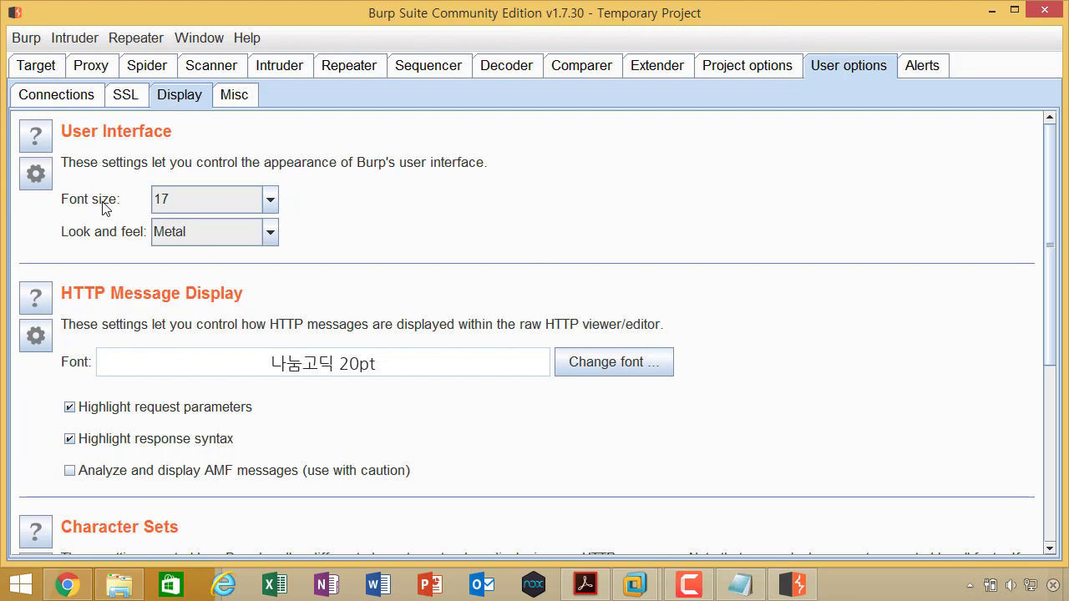
{"action": "left_click", "coordinate": [271, 200]}
{"action": "left_click", "coordinate": [270, 202]}
{"action": "left_click", "coordinate": [270, 203]}
{"action": "left_click", "coordinate": [271, 202]}
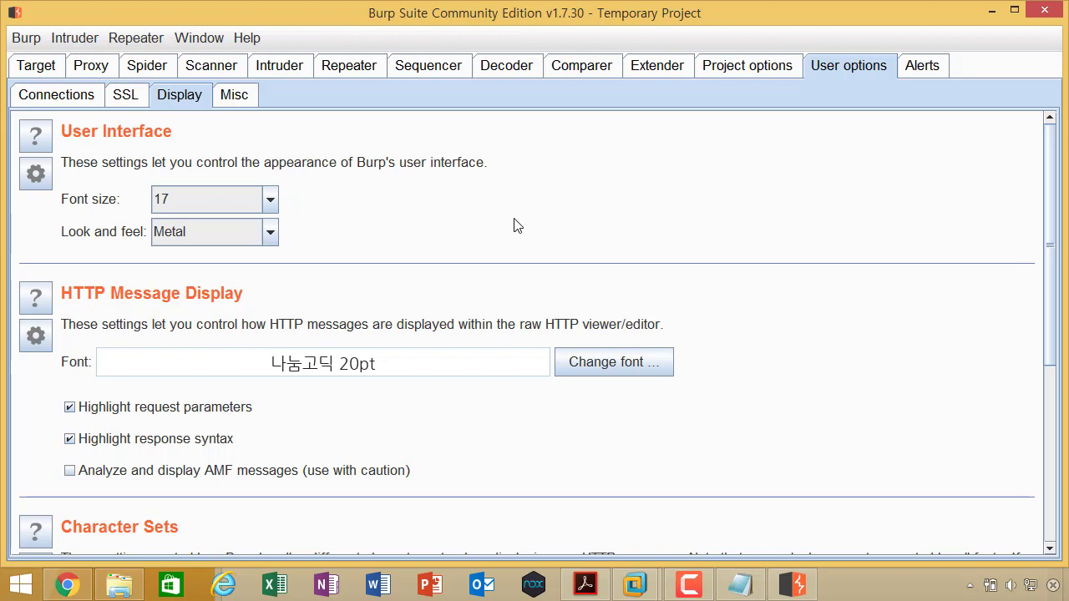
{"action": "scroll", "coordinate": [515, 225], "scroll_direction": "down", "scroll_amount": 3}
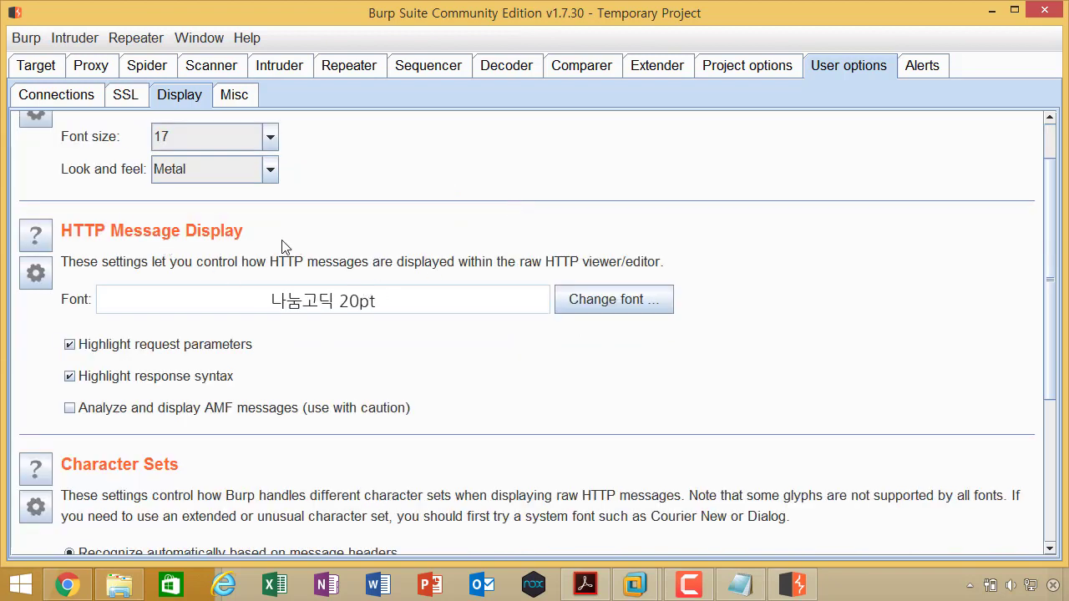
Step: Look over the proxy intercept and HTTP history views and the target site map, and return to the display options
{"action": "left_click", "coordinate": [79, 67]}
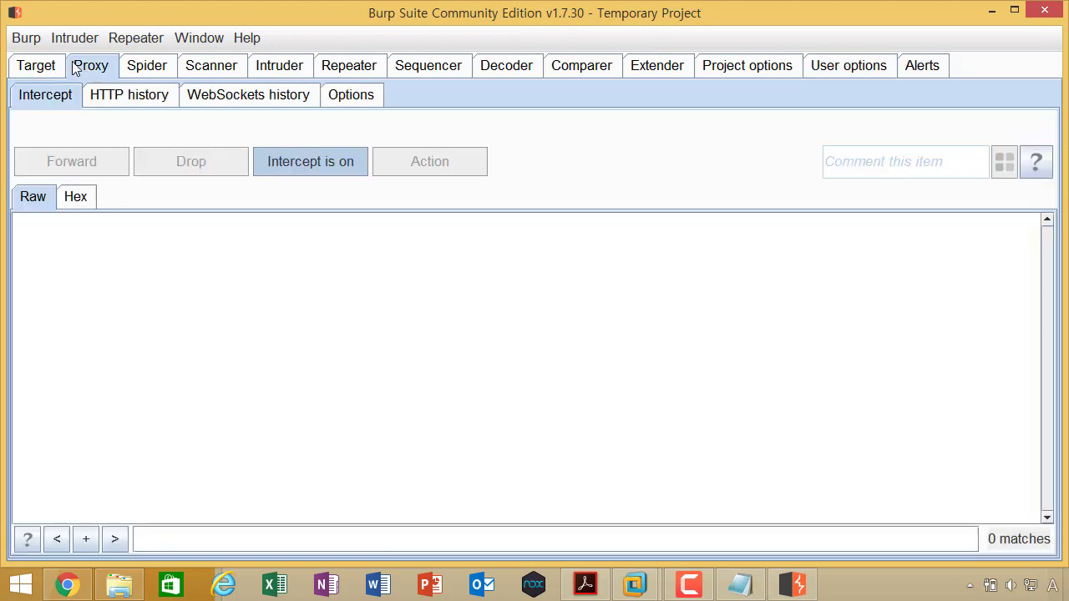
{"action": "left_click", "coordinate": [144, 98]}
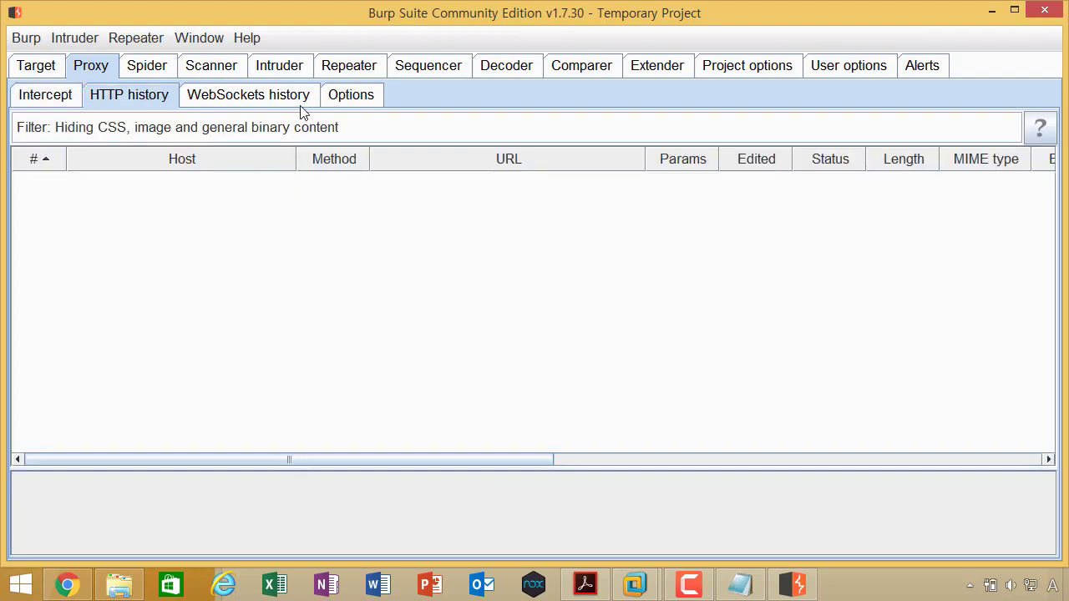
{"action": "left_click", "coordinate": [60, 104]}
{"action": "left_click", "coordinate": [47, 66]}
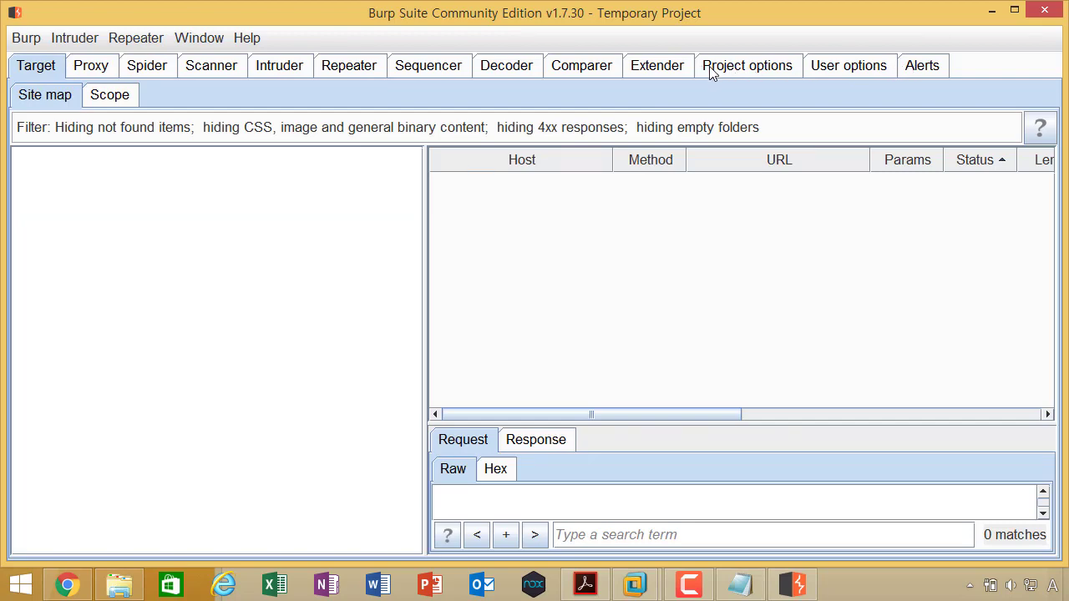
{"action": "left_click", "coordinate": [826, 67]}
{"action": "scroll", "coordinate": [389, 249], "scroll_direction": "up", "scroll_amount": 2}
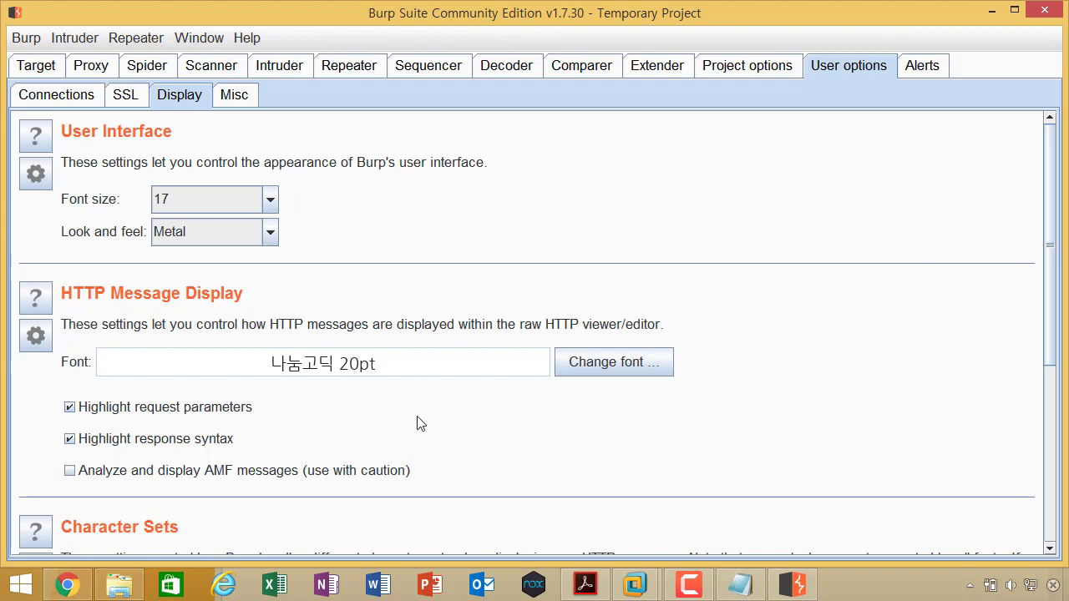
{"action": "left_click", "coordinate": [756, 579]}
{"action": "left_click_drag", "start_coordinate": [421, 219], "coordinate": [693, 127]}
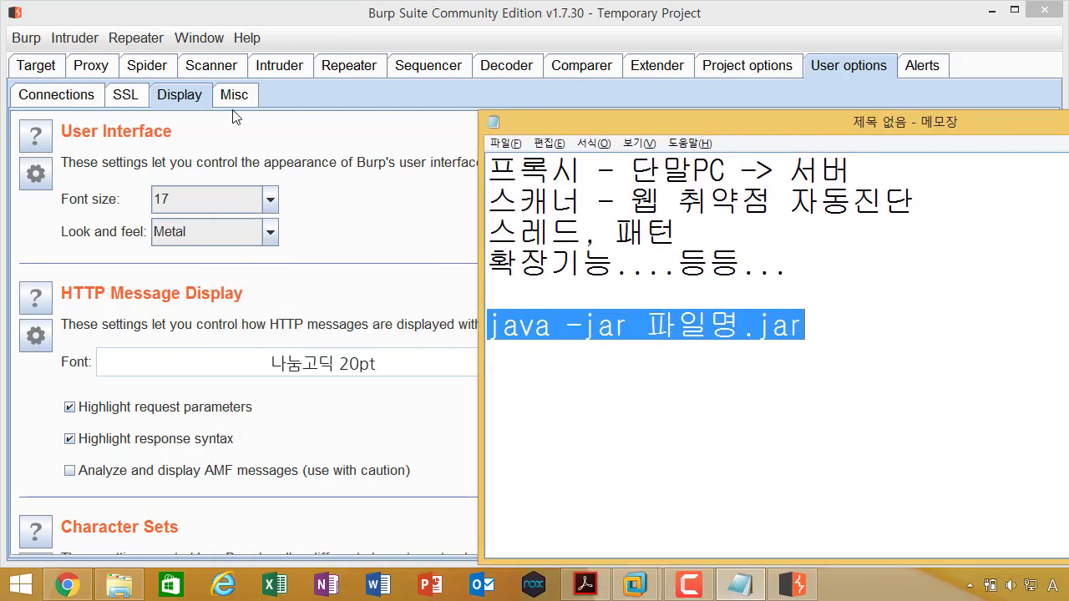
{"action": "left_click", "coordinate": [443, 227]}
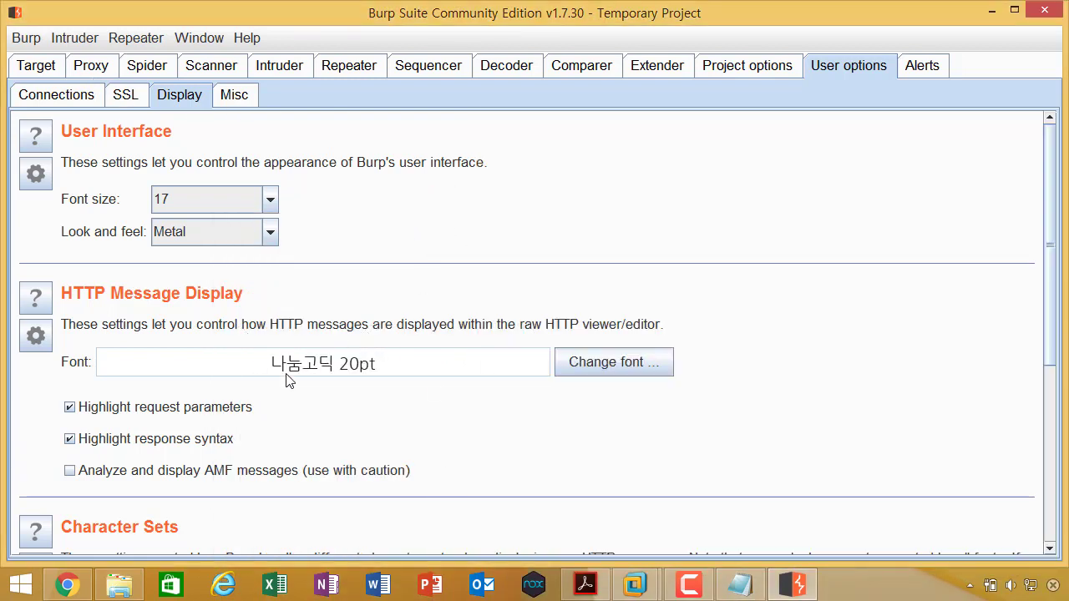
Step: Show the proxy's Intercept view, and in the Notepad notes delete every line below the first one
{"action": "left_click", "coordinate": [91, 67]}
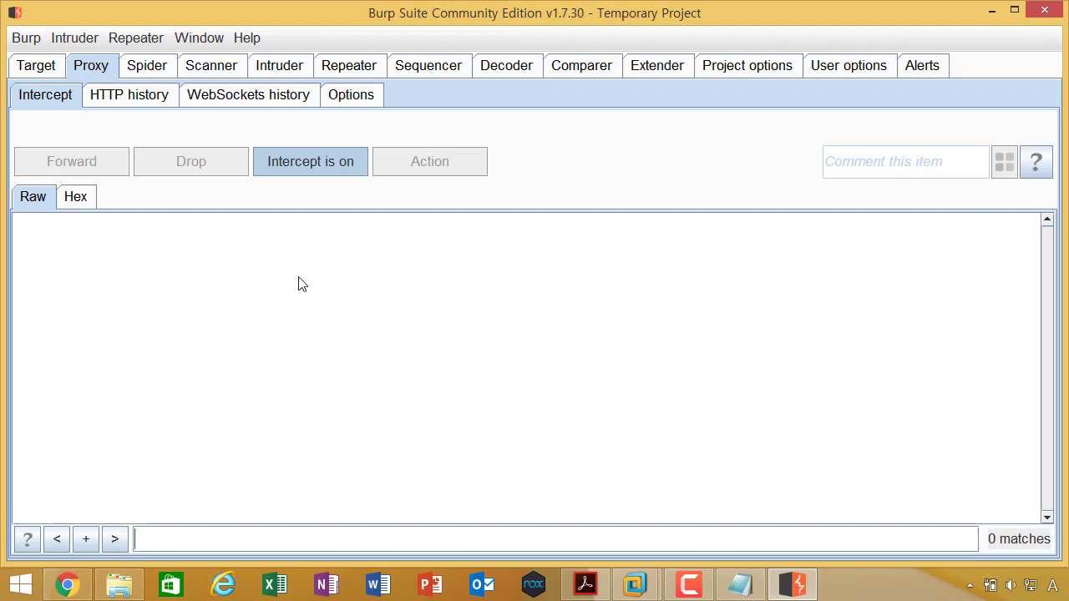
{"action": "key", "text": "alt+Tab"}
{"action": "left_click_drag", "start_coordinate": [498, 128], "coordinate": [198, 128]}
{"action": "key", "text": "ctrl+End"}
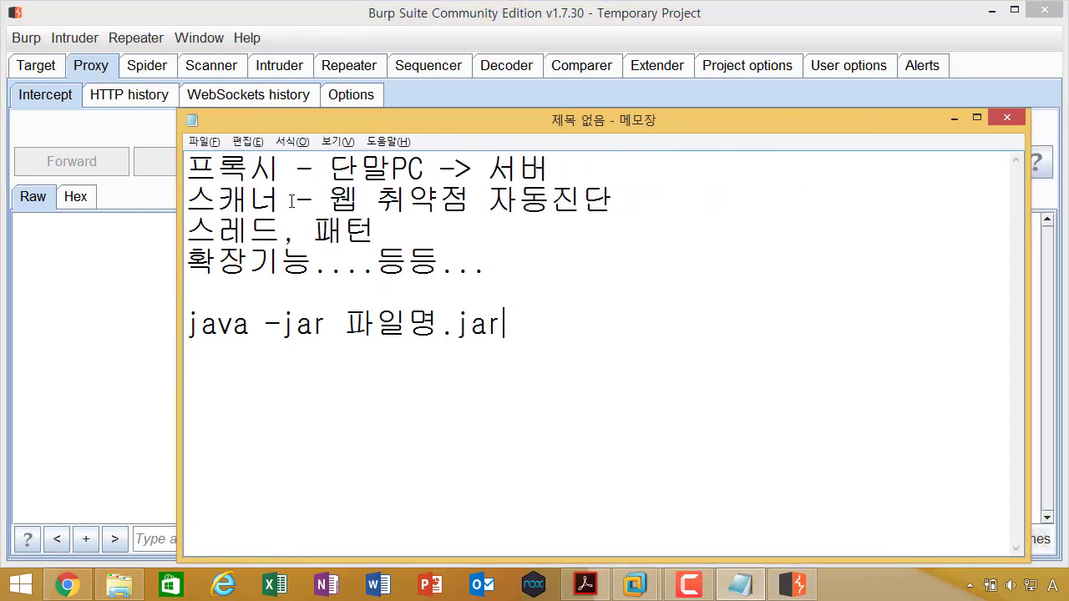
{"action": "double_click", "coordinate": [279, 169]}
{"action": "left_click", "coordinate": [407, 293]}
{"action": "left_click_drag", "start_coordinate": [643, 349], "coordinate": [47, 196]}
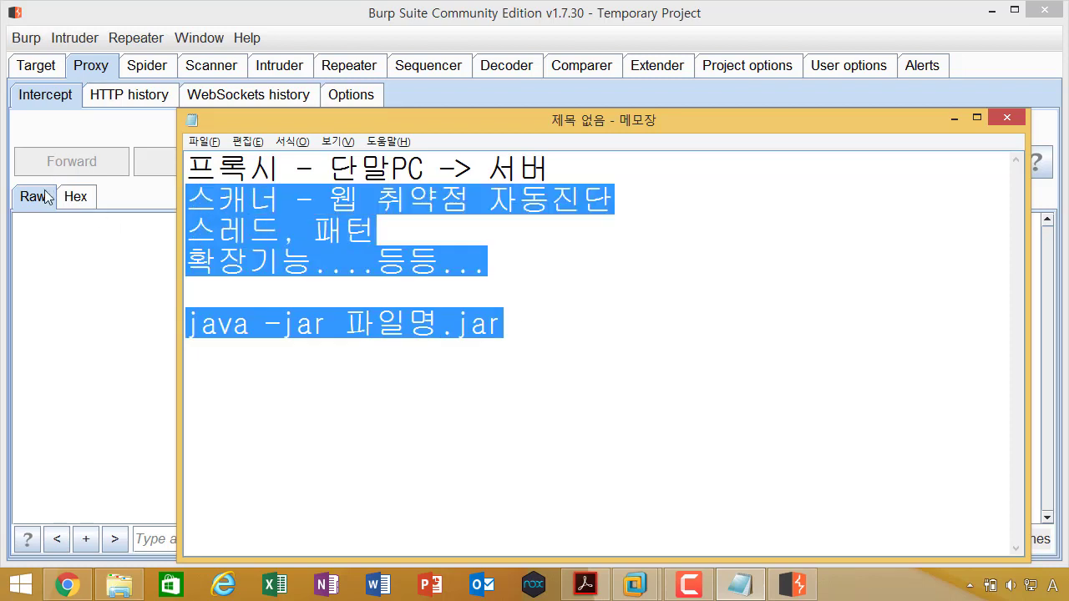
{"action": "key", "text": "Delete"}
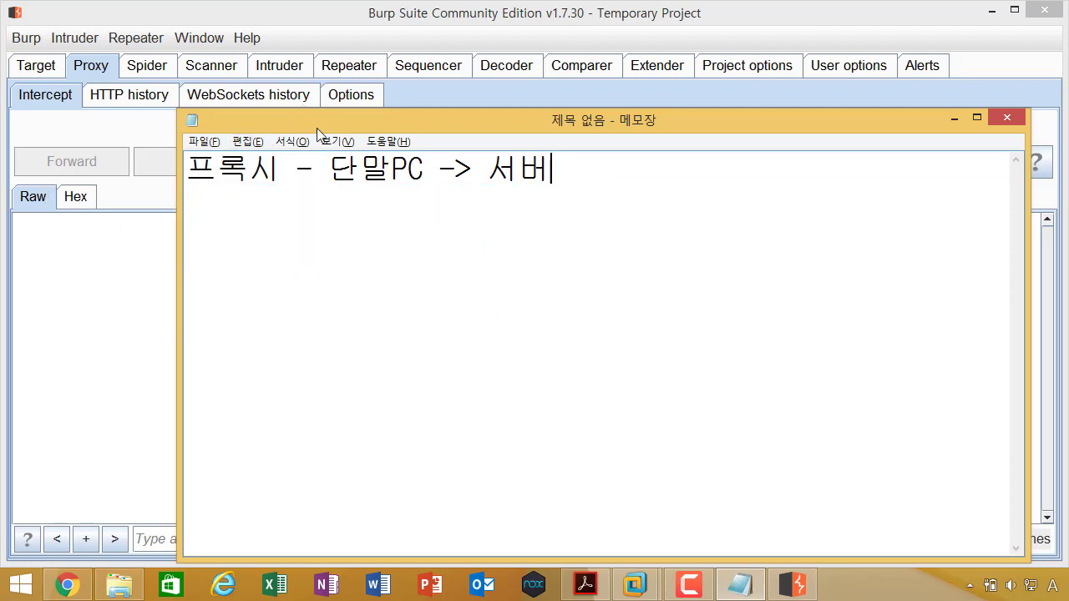
Step: Place the Notepad window over Burp's message area and move the word 프록시 from the line start to just before the arrow
{"action": "left_click_drag", "start_coordinate": [314, 126], "coordinate": [257, 236]}
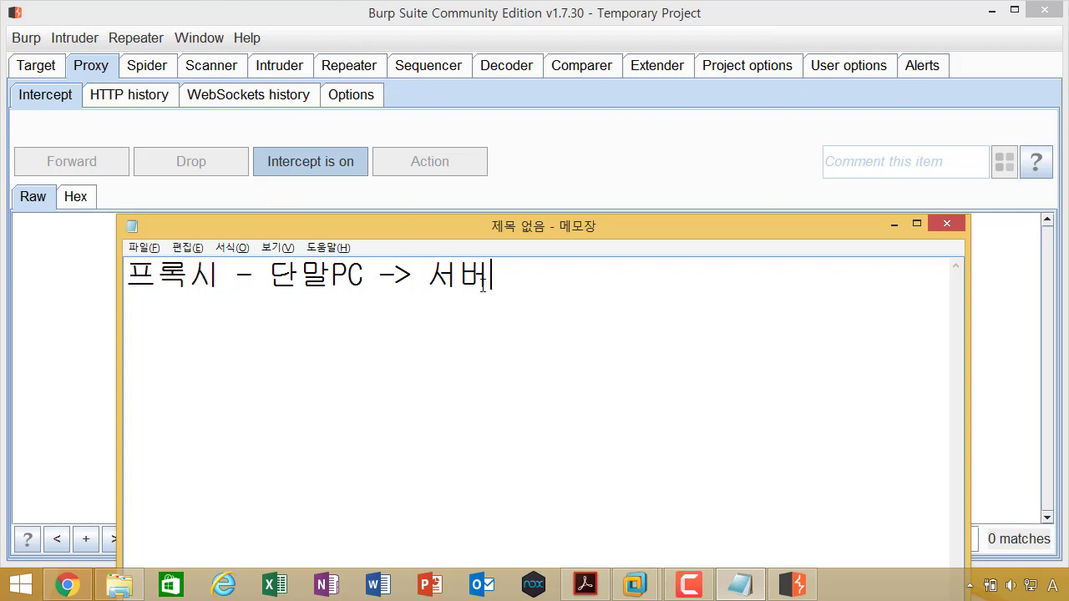
{"action": "left_click_drag", "start_coordinate": [506, 211], "coordinate": [558, 159]}
{"action": "key", "text": "Return"}
{"action": "key", "text": "Return"}
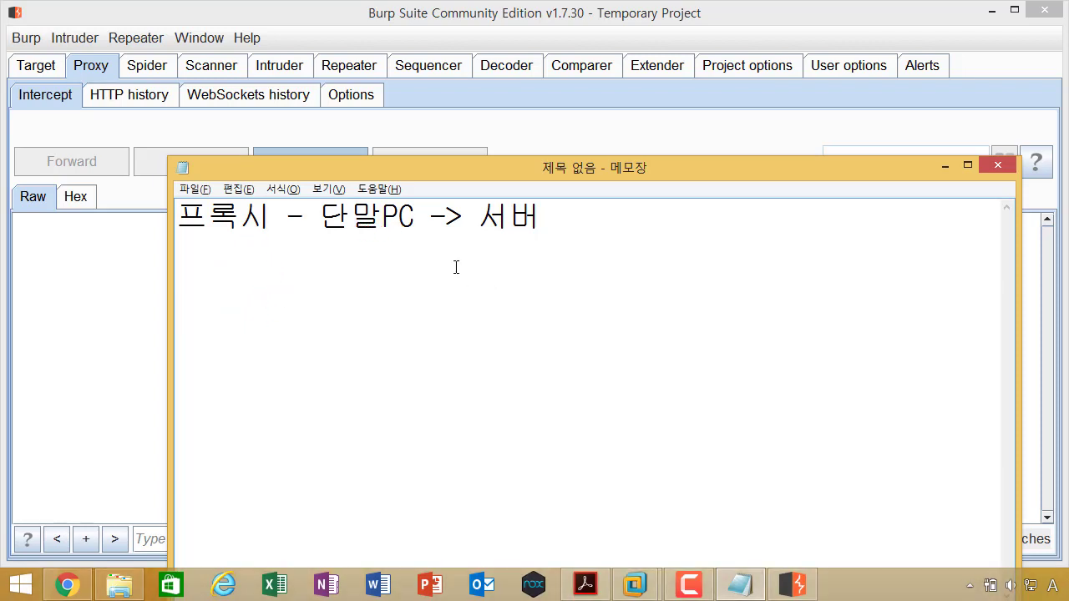
{"action": "left_click_drag", "start_coordinate": [277, 215], "coordinate": [147, 214]}
{"action": "key", "text": "ctrl+c"}
{"action": "key", "text": "BackSpace"}
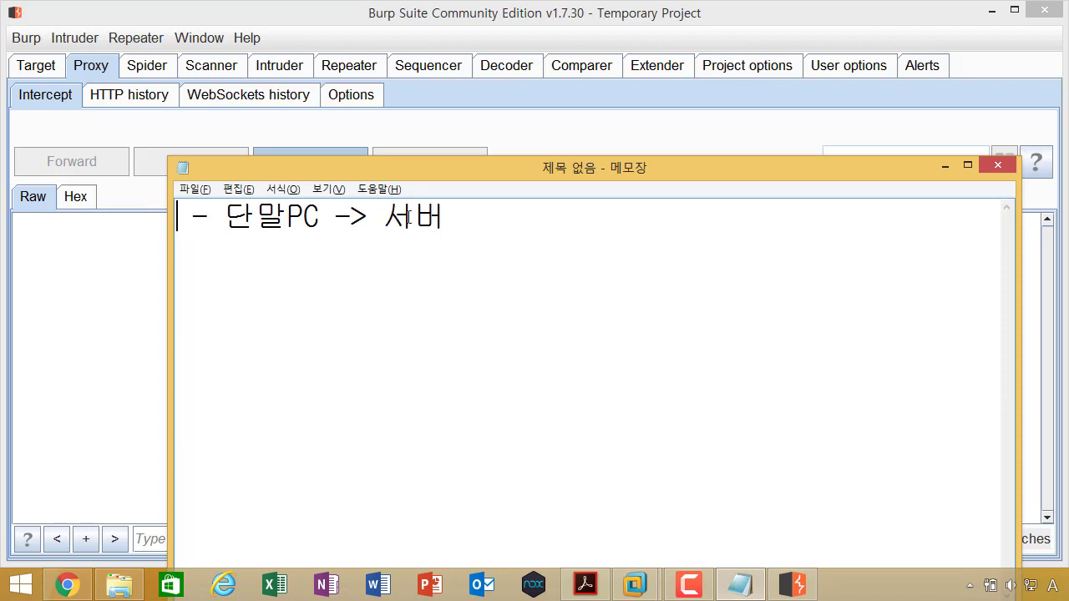
{"action": "left_click", "coordinate": [338, 218]}
{"action": "key", "text": "ctrl+v"}
Step: Add "->" between 단말PC and 프록시 and remove the leading dash so the line reads "단말PC->프록시-> 서버"
{"action": "left_click", "coordinate": [338, 221]}
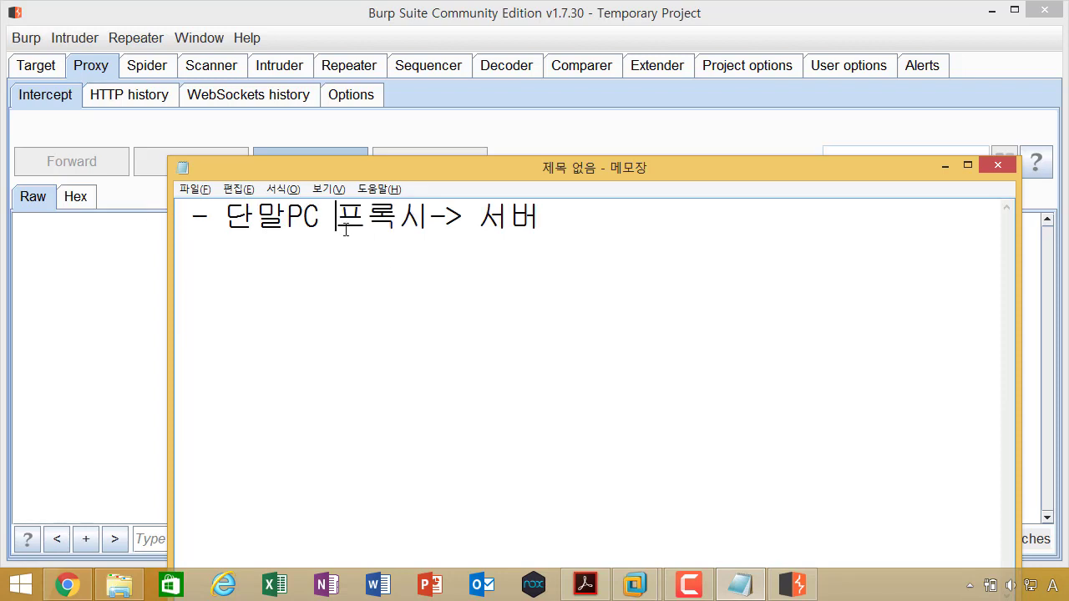
{"action": "key", "text": "BackSpace"}
{"action": "type", "text": "->"}
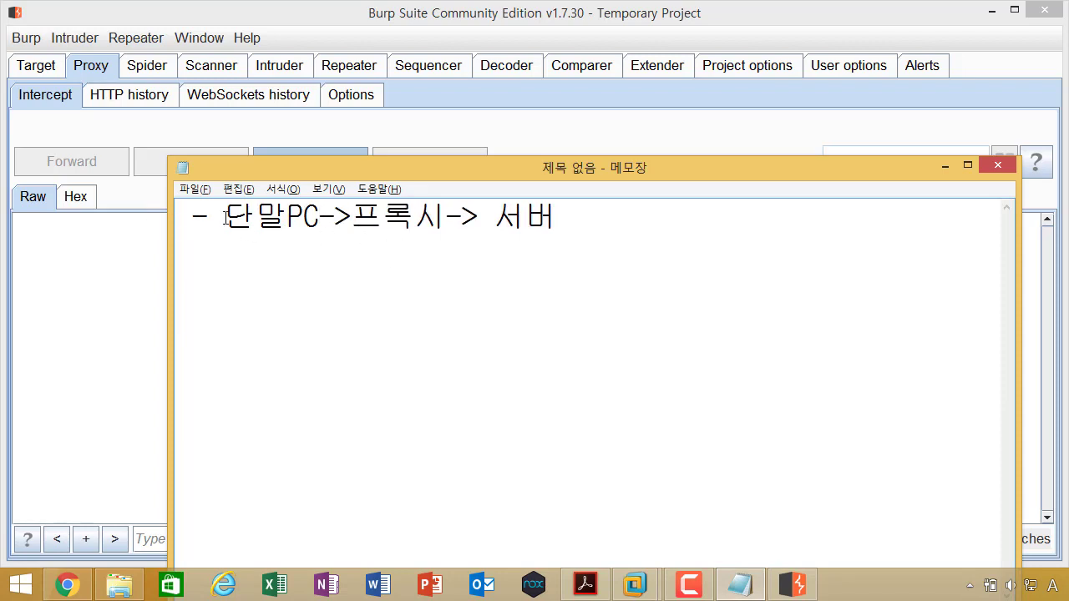
{"action": "left_click_drag", "start_coordinate": [228, 222], "coordinate": [7, 216]}
{"action": "key", "text": "BackSpace"}
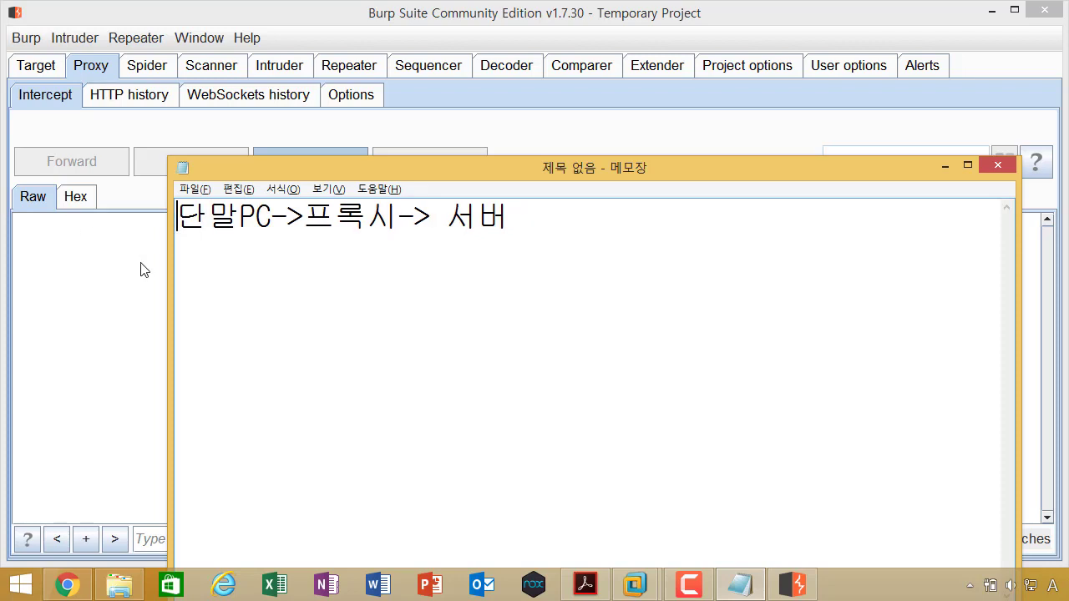
Step: Sketch in red over the notes a client box with a hatched base, linked by an arrow to a server box
{"action": "mouse_move", "coordinate": [170, 248]}
{"action": "left_mouse_down"}
{"action": "mouse_move", "coordinate": [258, 249]}
{"action": "mouse_move", "coordinate": [191, 253]}
{"action": "mouse_move", "coordinate": [159, 404]}
{"action": "mouse_move", "coordinate": [327, 294]}
{"action": "mouse_move", "coordinate": [272, 248]}
{"action": "left_mouse_up"}
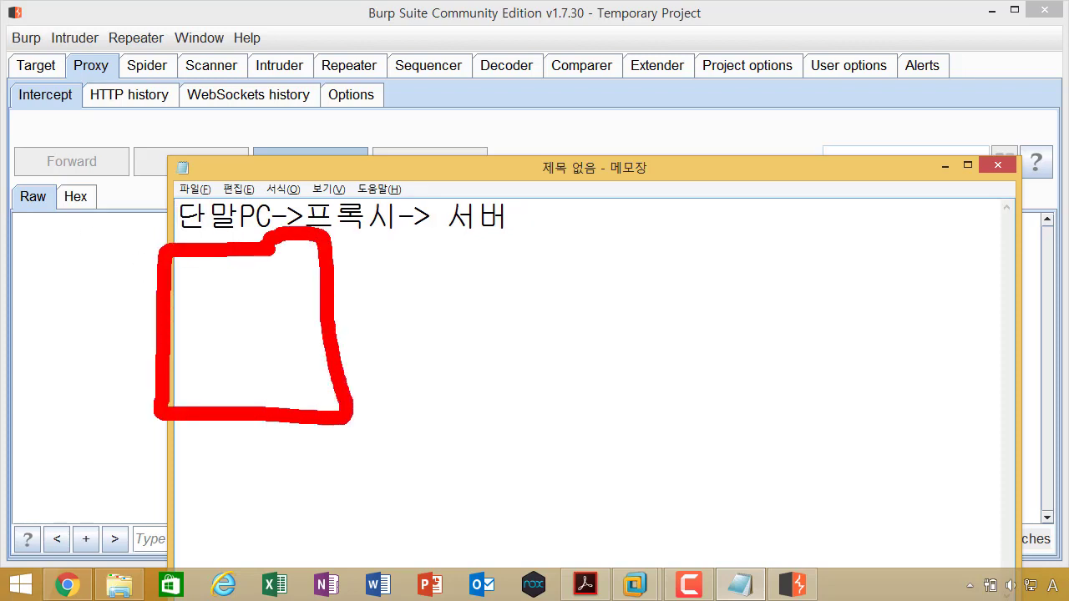
{"action": "mouse_move", "coordinate": [180, 357]}
{"action": "left_mouse_down"}
{"action": "mouse_move", "coordinate": [375, 357]}
{"action": "mouse_move", "coordinate": [171, 405]}
{"action": "left_mouse_up"}
{"action": "left_click_drag", "start_coordinate": [227, 368], "coordinate": [205, 403]}
{"action": "mouse_move", "coordinate": [288, 368]}
{"action": "left_mouse_down"}
{"action": "mouse_move", "coordinate": [259, 404]}
{"action": "mouse_move", "coordinate": [288, 403]}
{"action": "left_mouse_up"}
{"action": "mouse_move", "coordinate": [332, 374]}
{"action": "left_mouse_down"}
{"action": "mouse_move", "coordinate": [271, 514]}
{"action": "mouse_move", "coordinate": [565, 513]}
{"action": "mouse_move", "coordinate": [729, 497]}
{"action": "mouse_move", "coordinate": [725, 422]}
{"action": "left_mouse_up"}
{"action": "left_click_drag", "start_coordinate": [725, 422], "coordinate": [741, 443]}
{"action": "mouse_move", "coordinate": [659, 215]}
{"action": "left_mouse_down"}
{"action": "mouse_move", "coordinate": [812, 216]}
{"action": "mouse_move", "coordinate": [837, 389]}
{"action": "mouse_move", "coordinate": [817, 200]}
{"action": "left_mouse_up"}
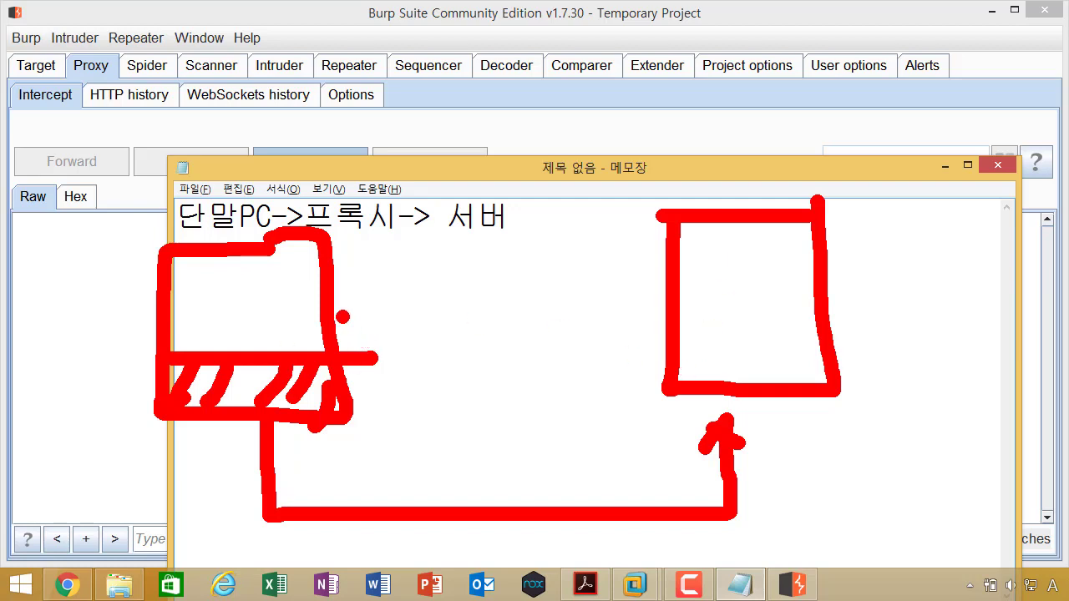
Step: Handwrite an underlined "Get" between the two boxes, add strokes near the connecting arrow, and clear all the red markings
{"action": "mouse_move", "coordinate": [418, 216]}
{"action": "left_mouse_down"}
{"action": "mouse_move", "coordinate": [393, 274]}
{"action": "mouse_move", "coordinate": [466, 247]}
{"action": "mouse_move", "coordinate": [441, 286]}
{"action": "left_mouse_up"}
{"action": "mouse_move", "coordinate": [451, 253]}
{"action": "left_mouse_down"}
{"action": "mouse_move", "coordinate": [481, 242]}
{"action": "mouse_move", "coordinate": [493, 277]}
{"action": "left_mouse_up"}
{"action": "mouse_move", "coordinate": [481, 250]}
{"action": "left_mouse_down"}
{"action": "mouse_move", "coordinate": [535, 249]}
{"action": "mouse_move", "coordinate": [509, 282]}
{"action": "mouse_move", "coordinate": [534, 279]}
{"action": "left_mouse_up"}
{"action": "left_click_drag", "start_coordinate": [388, 305], "coordinate": [506, 305]}
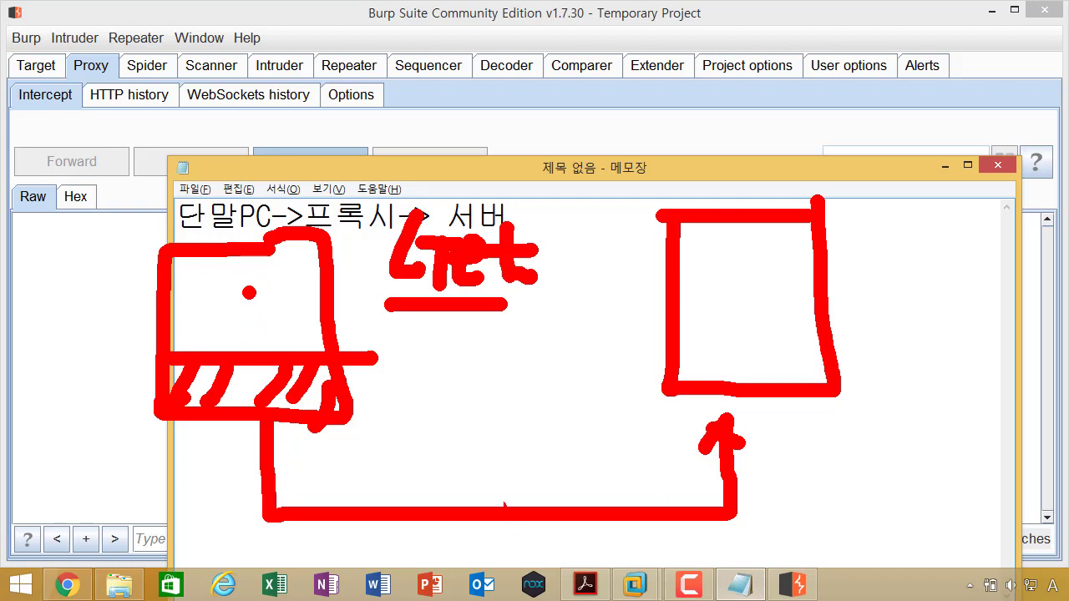
{"action": "left_click_drag", "start_coordinate": [463, 376], "coordinate": [463, 467]}
{"action": "mouse_move", "coordinate": [465, 380]}
{"action": "left_mouse_down"}
{"action": "mouse_move", "coordinate": [499, 405]}
{"action": "mouse_move", "coordinate": [509, 436]}
{"action": "mouse_move", "coordinate": [547, 443]}
{"action": "left_mouse_up"}
{"action": "left_click_drag", "start_coordinate": [585, 401], "coordinate": [599, 413]}
{"action": "key", "text": "Escape"}
Step: Below the first line, leave a blank line and write an indented "Request (요청) ->"
{"action": "left_click", "coordinate": [391, 274]}
{"action": "key", "text": "Up"}
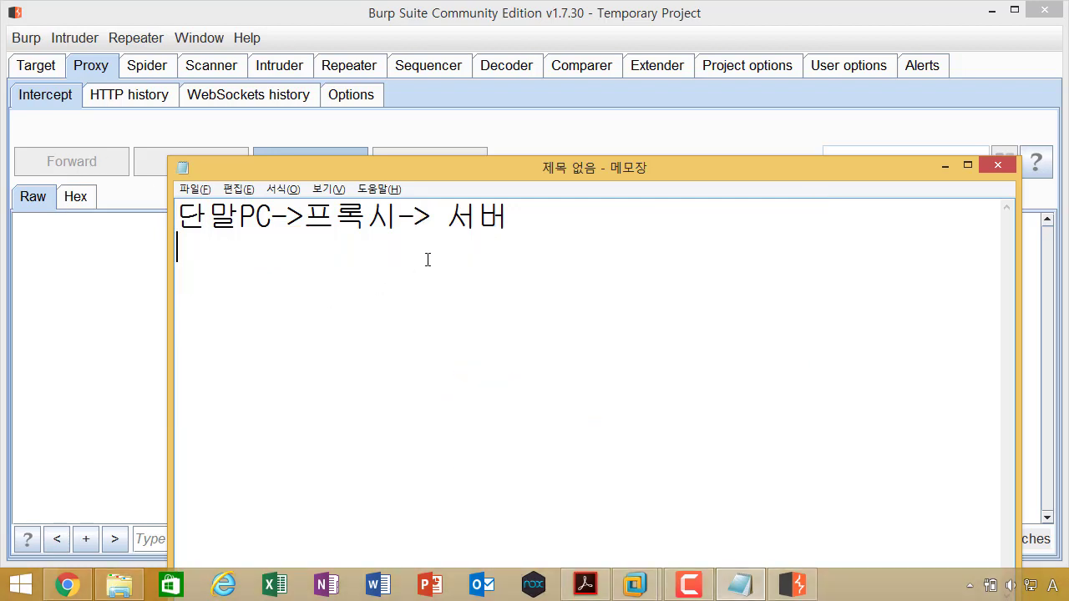
{"action": "key", "text": "Up"}
{"action": "key", "text": "Right"}
{"action": "type", "text": "Re"}
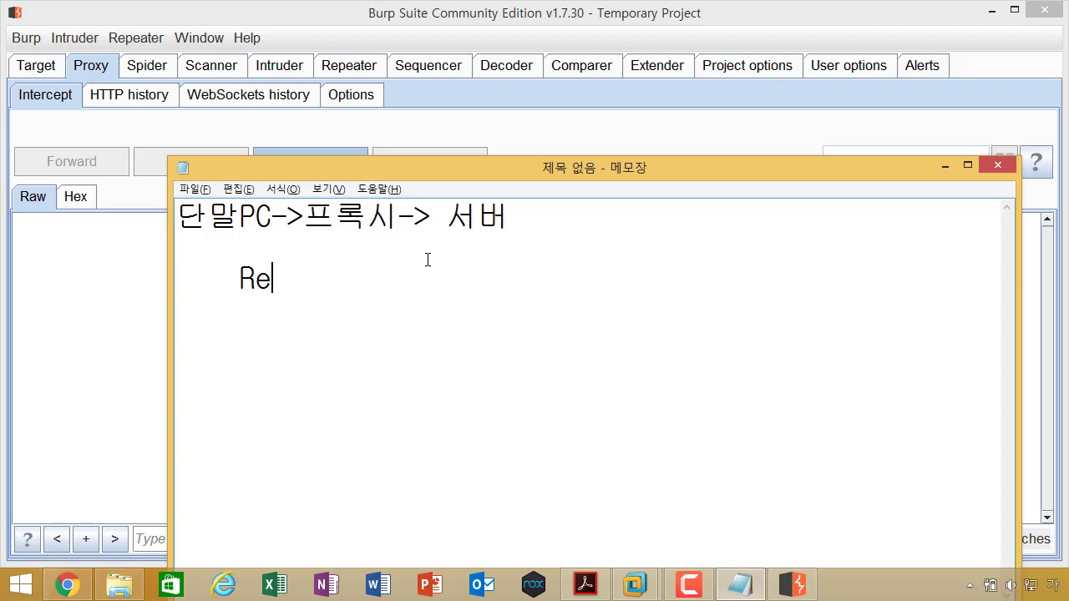
{"action": "type", "text": "quest "}
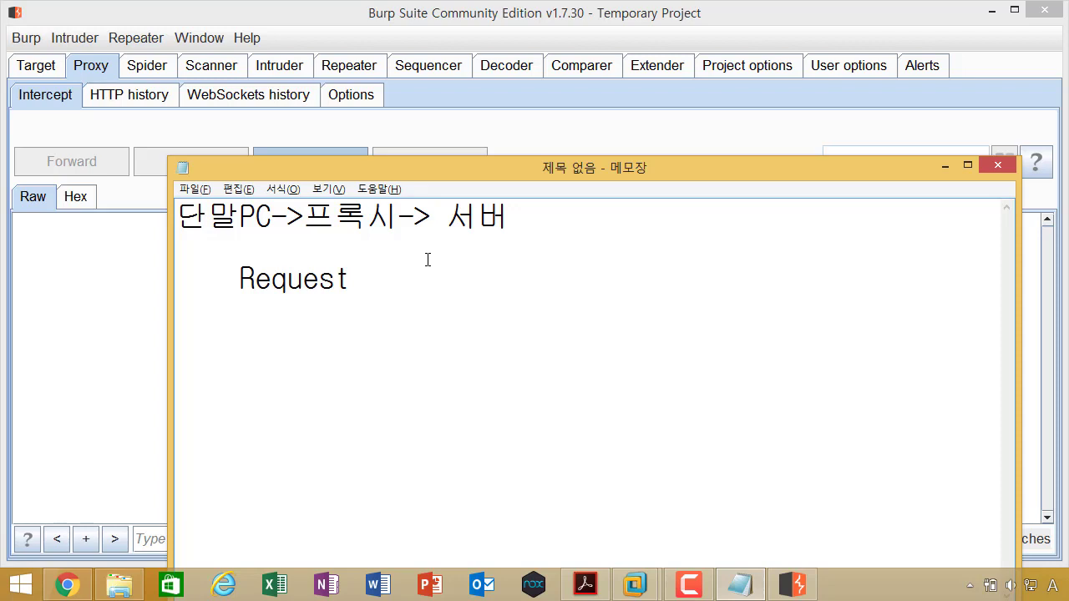
{"action": "type", "text": "="}
{"action": "type", "text": "->"}
{"action": "key", "text": "BackSpace"}
{"action": "key", "text": "BackSpace"}
{"action": "type", "text": "(요청) ->"}
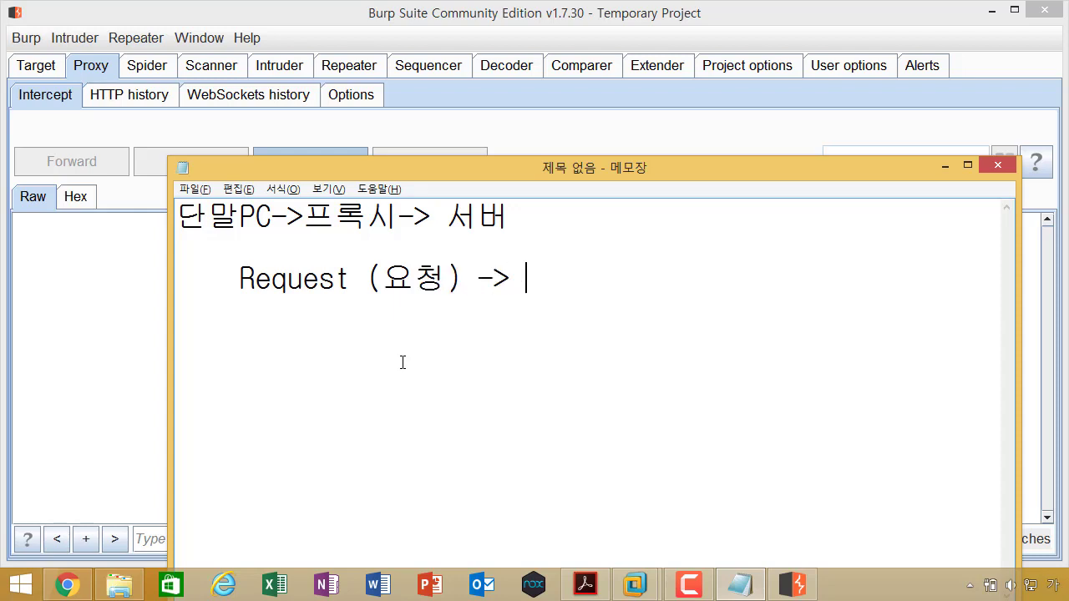
Step: Continue the Request line with "...... <- Response (응답)"
{"action": "key", "text": "Hangul"}
{"action": "type", "text": "......   <- Response ("}
{"action": "key", "text": "Hangul"}
{"action": "type", "text": "응답)"}
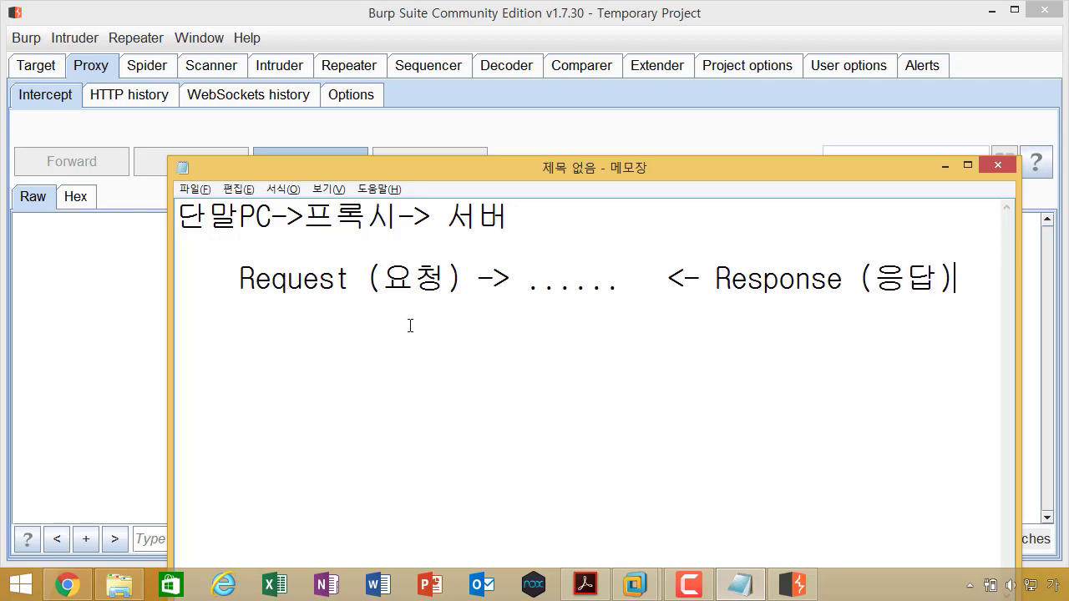
Step: Widen the first line with spaces after 단말PC and on both sides of 프록시
{"action": "left_click", "coordinate": [272, 215]}
{"action": "key", "text": "Right"}
{"action": "key", "text": "Right"}
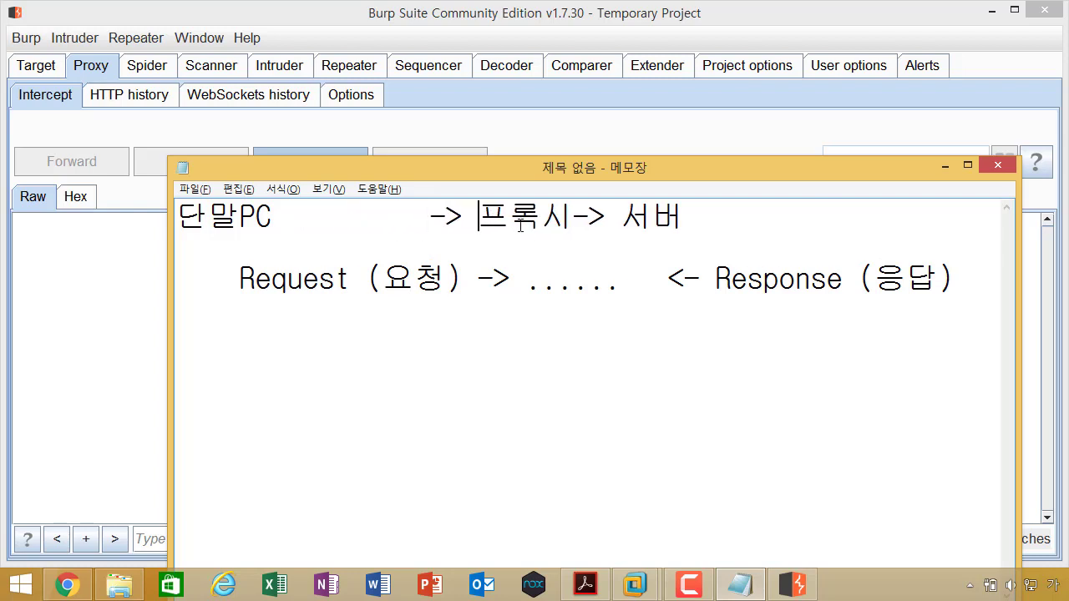
{"action": "key", "text": "Right"}
{"action": "key", "text": "Right"}
{"action": "key", "text": "Right"}
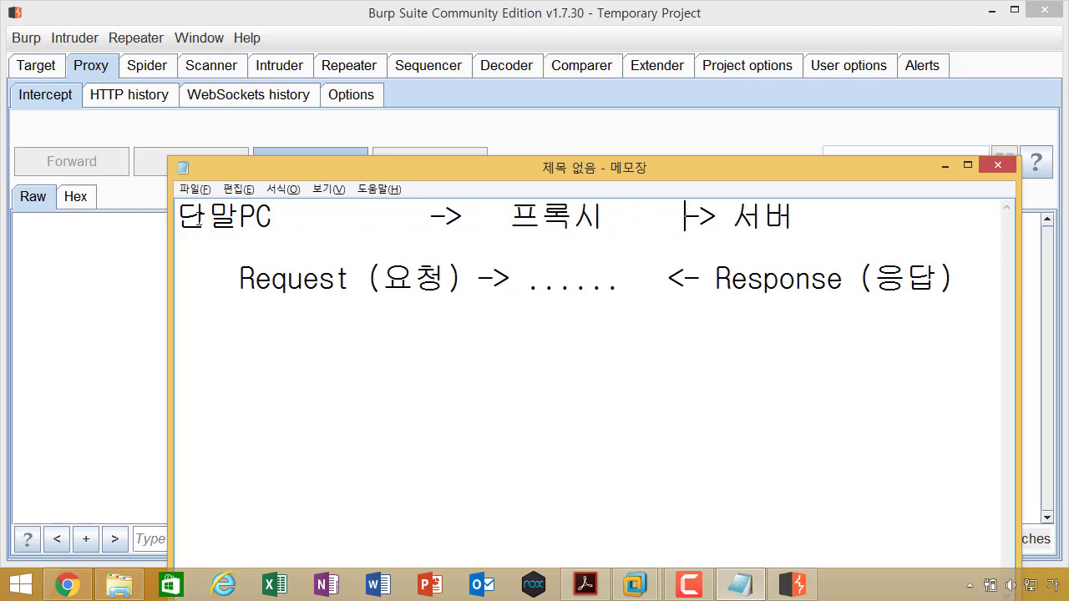
Step: Trim some spaces after 단말PC and indent the first line so it sits above the Request and Response line
{"action": "key", "text": "BackSpace"}
{"action": "key", "text": "BackSpace"}
{"action": "key", "text": "BackSpace"}
{"action": "key", "text": "BackSpace"}
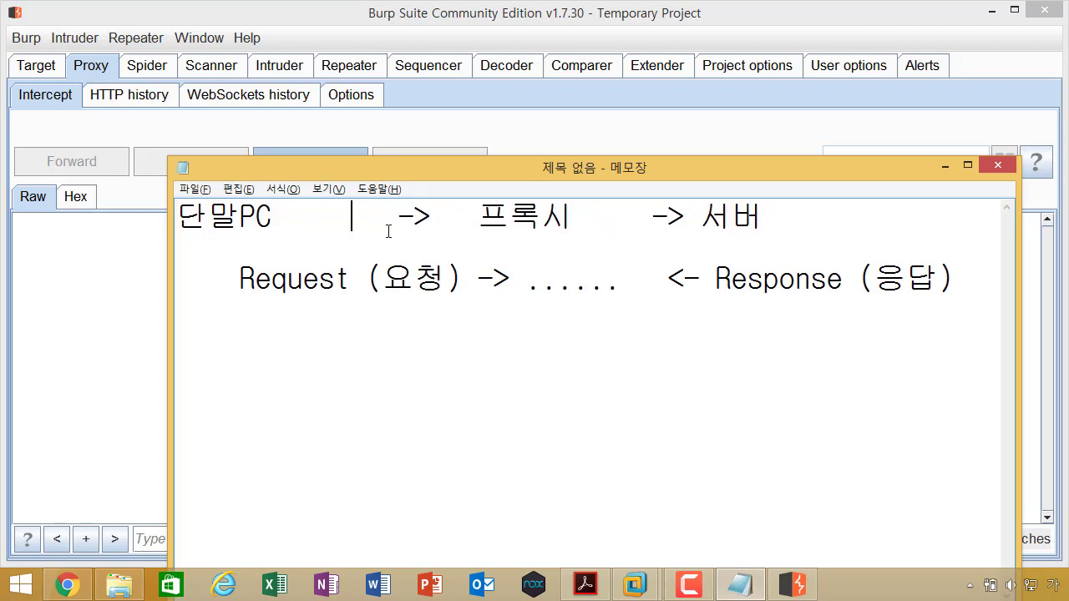
{"action": "left_click", "coordinate": [182, 209]}
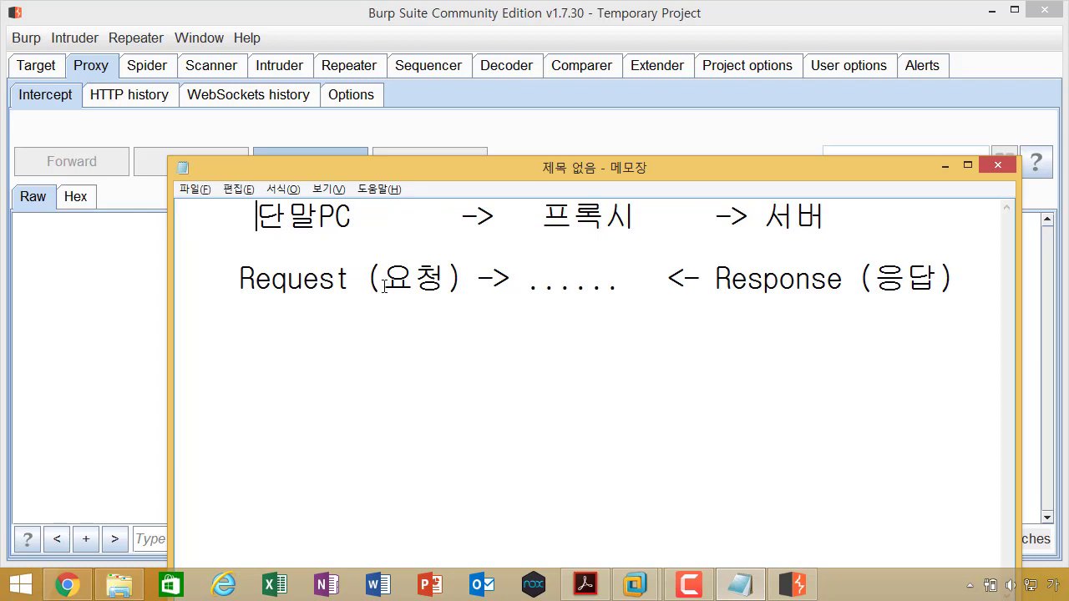
Step: Underline (요청), Response (응답) and 프록시 in red, draw an arrow from the response back to the request, and clear the markings
{"action": "key", "text": "ctrl+2"}
{"action": "left_click_drag", "start_coordinate": [342, 307], "coordinate": [483, 307]}
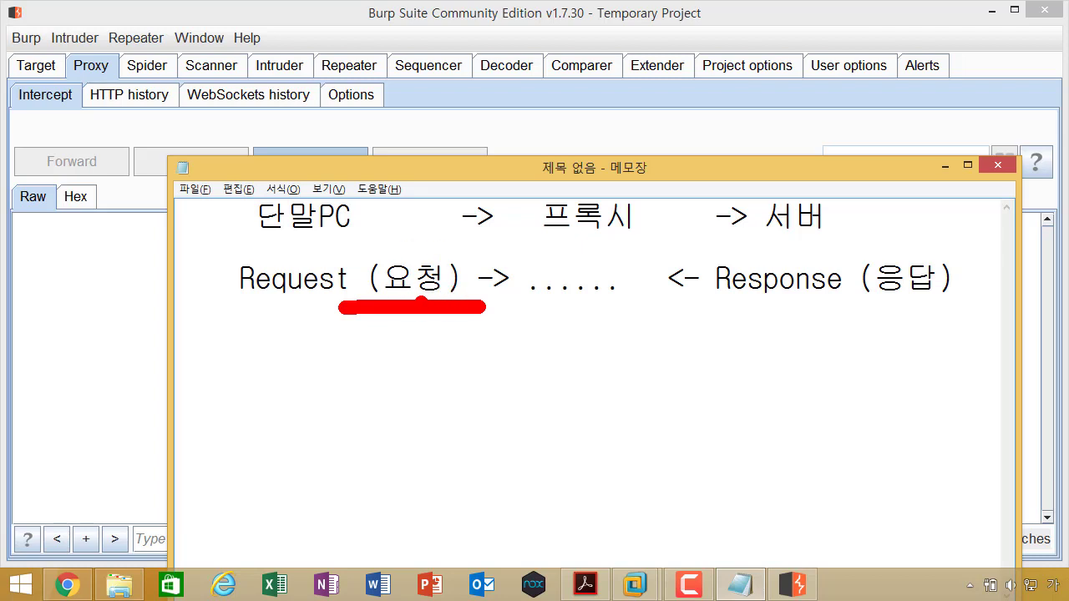
{"action": "mouse_move", "coordinate": [776, 307]}
{"action": "left_mouse_down"}
{"action": "mouse_move", "coordinate": [901, 305]}
{"action": "mouse_move", "coordinate": [791, 322]}
{"action": "mouse_move", "coordinate": [598, 384]}
{"action": "mouse_move", "coordinate": [504, 359]}
{"action": "mouse_move", "coordinate": [547, 345]}
{"action": "left_mouse_up"}
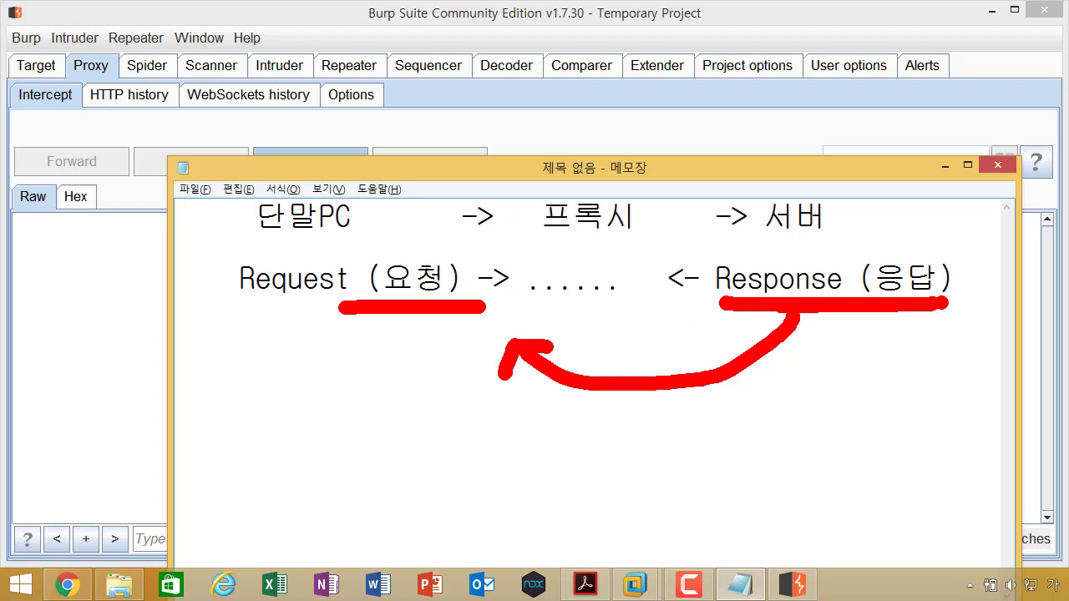
{"action": "left_click_drag", "start_coordinate": [940, 304], "coordinate": [957, 323]}
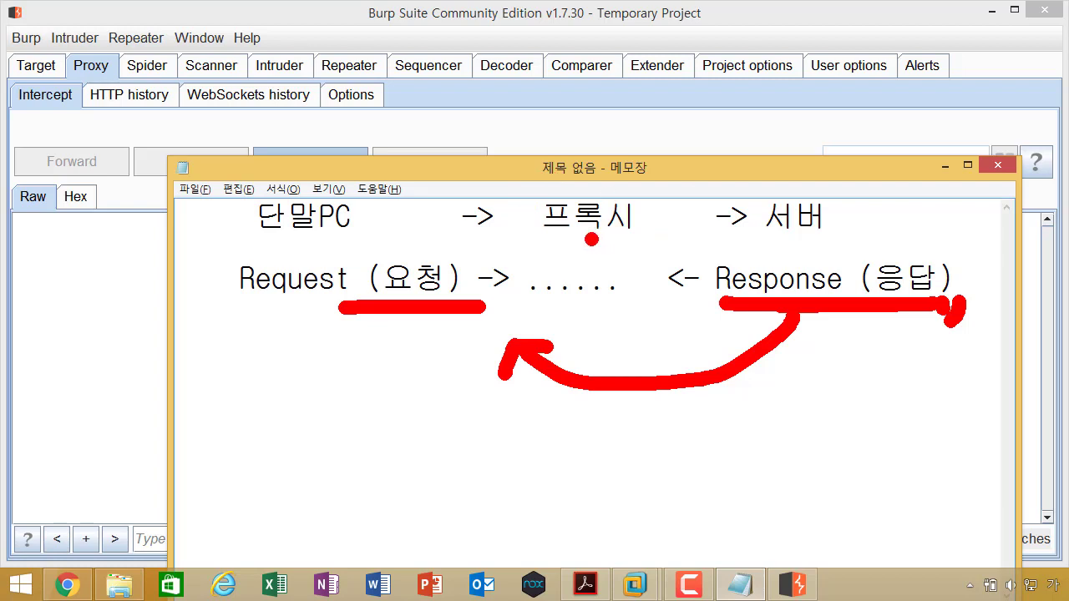
{"action": "left_click_drag", "start_coordinate": [553, 243], "coordinate": [620, 235]}
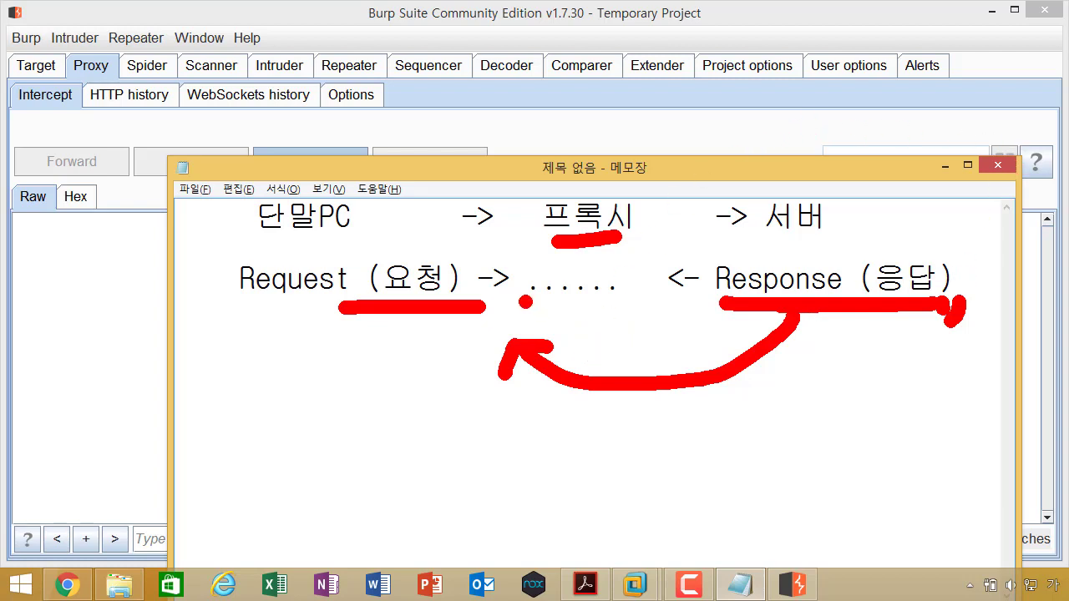
{"action": "key", "text": "Escape"}
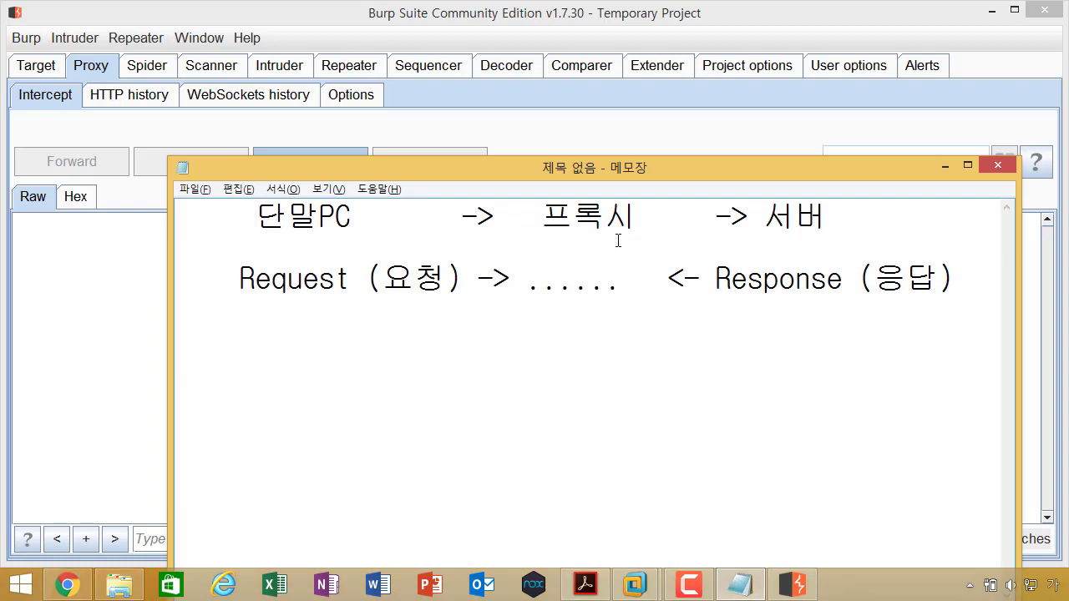
Step: Highlight 프록시 in the notes, show Burp's Intercept view, and return to the same word in Notepad
{"action": "mouse_move", "coordinate": [633, 219]}
{"action": "left_mouse_down"}
{"action": "mouse_move", "coordinate": [534, 217]}
{"action": "mouse_move", "coordinate": [641, 221]}
{"action": "left_mouse_up"}
{"action": "left_click", "coordinate": [533, 224]}
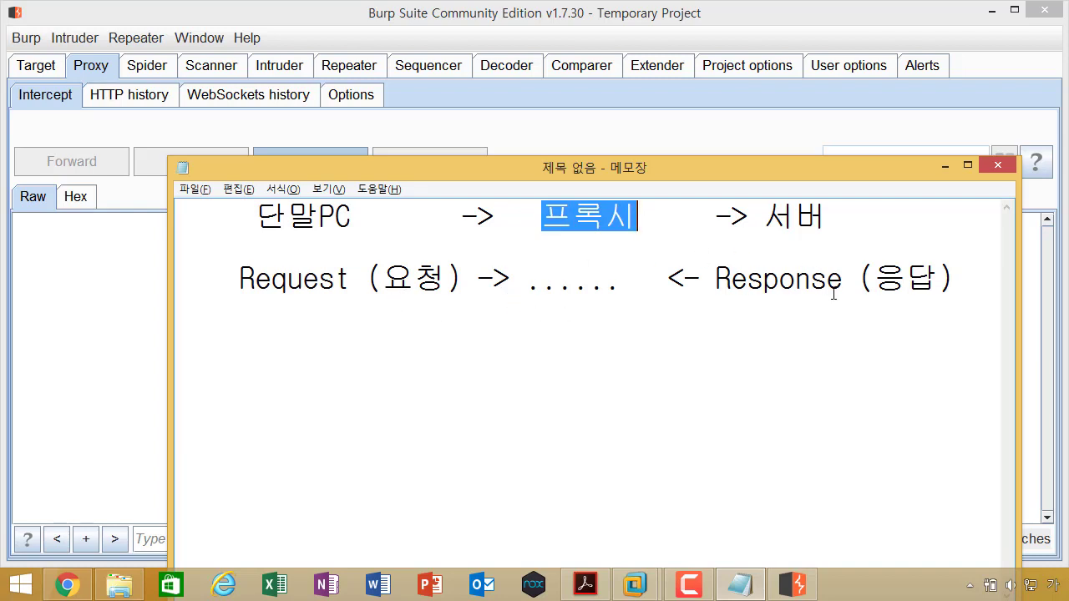
{"action": "left_click", "coordinate": [538, 349]}
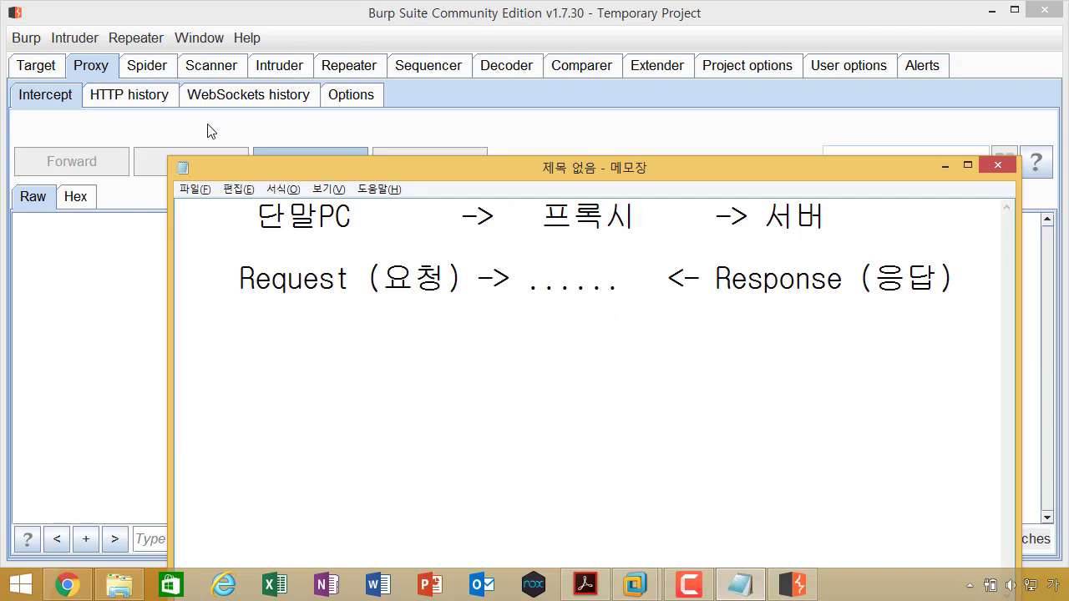
{"action": "left_click", "coordinate": [177, 138]}
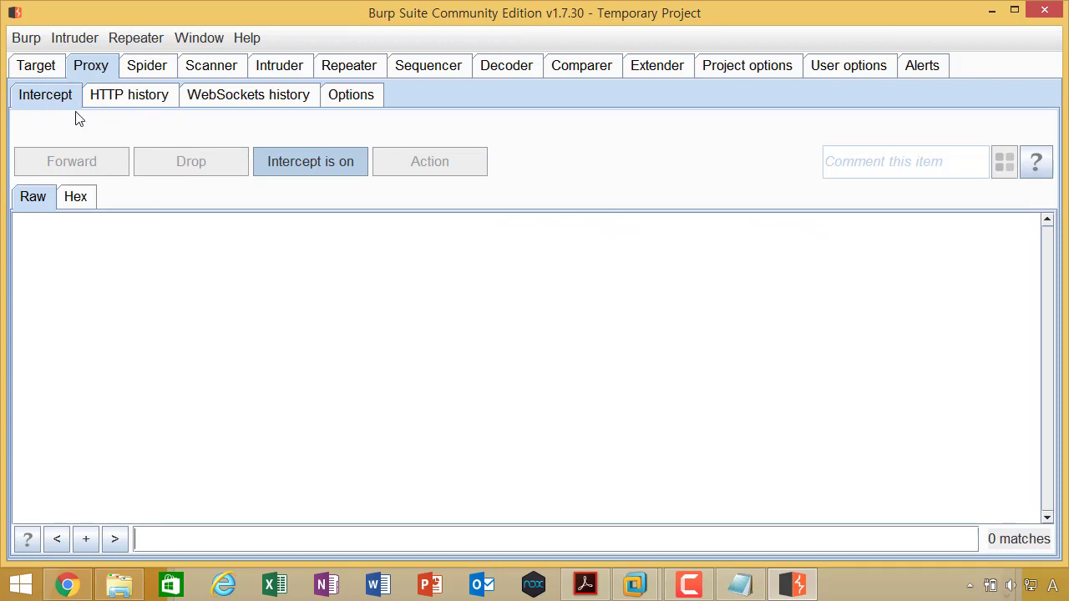
{"action": "key", "text": "alt+Tab"}
{"action": "left_click", "coordinate": [605, 219]}
{"action": "left_click", "coordinate": [525, 222]}
{"action": "left_click", "coordinate": [536, 245]}
{"action": "left_click", "coordinate": [540, 229]}
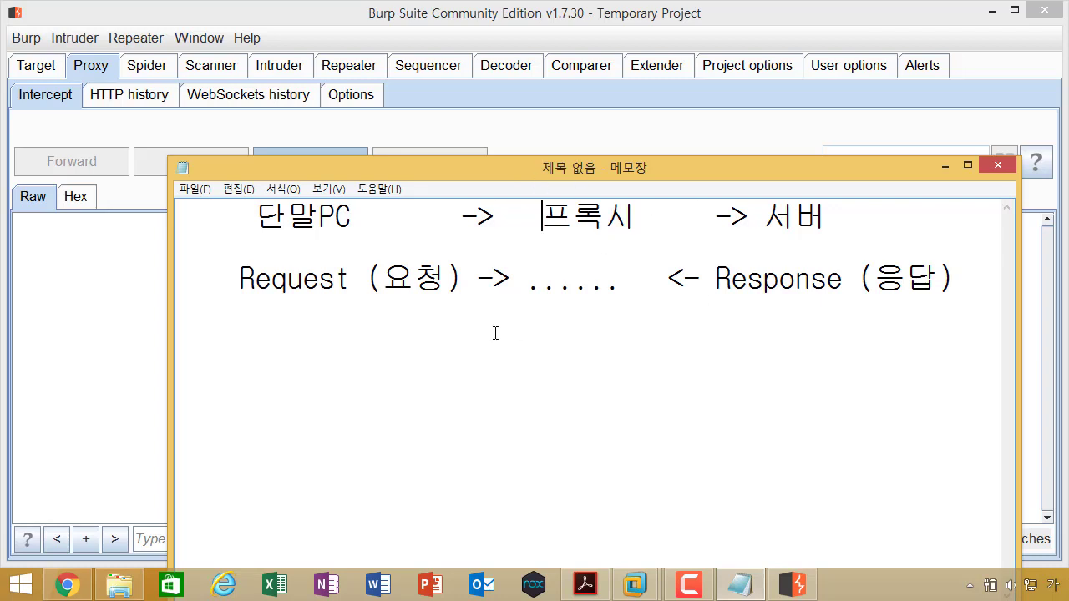
Step: Leave two blank lines below the Request and Response line and add the entry "OWASP-ZAP (무료)"
{"action": "left_click", "coordinate": [972, 282]}
{"action": "key", "text": "Return"}
{"action": "key", "text": "Return"}
{"action": "key", "text": "Return"}
{"action": "type", "text": "OWASP -"}
{"action": "key", "text": "BackSpace"}
{"action": "key", "text": "BackSpace"}
{"action": "type", "text": "-ZAP"}
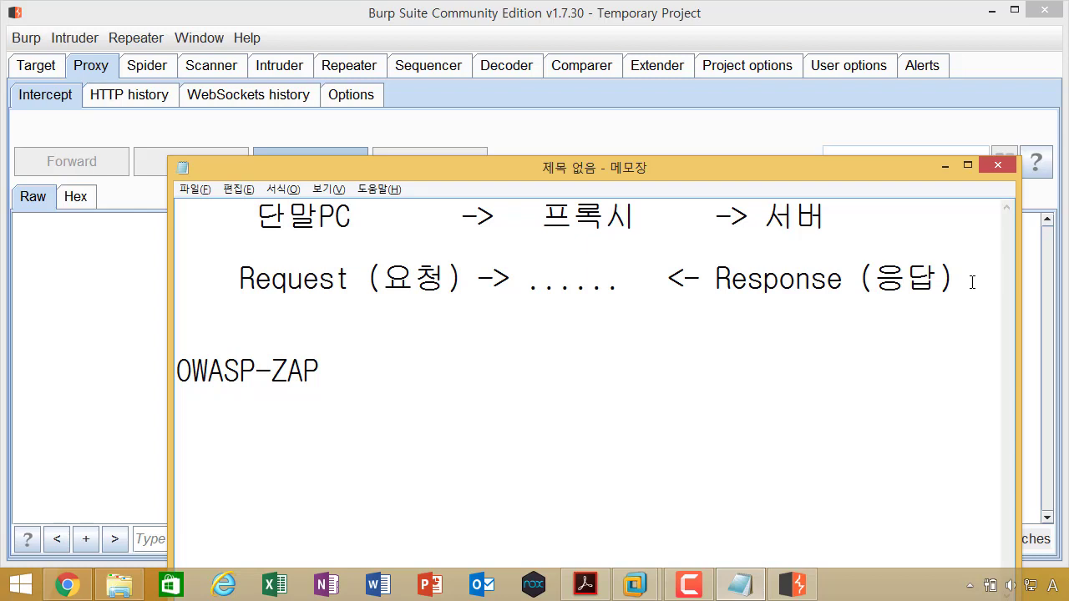
{"action": "type", "text": "(무료)"}
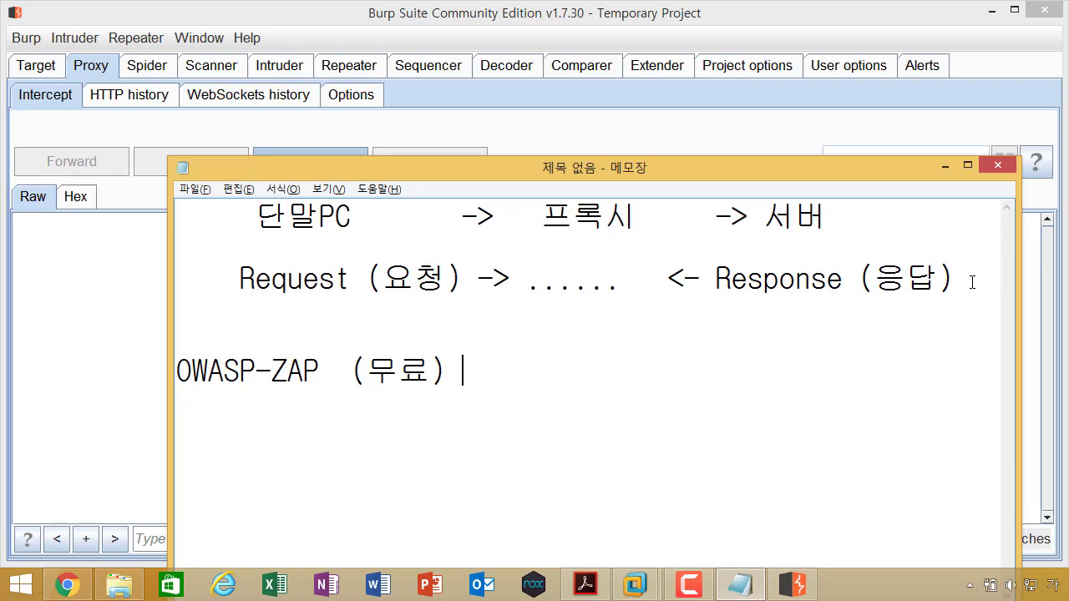
Step: Add the entry "파로스(Paros)" on the line below OWASP-ZAP
{"action": "key", "text": "Return"}
{"action": "key", "text": "Return"}
{"action": "key", "text": "Hangul"}
{"action": "type", "text": "파로스"}
{"action": "key", "text": "Hangul"}
{"action": "type", "text": "(P"}
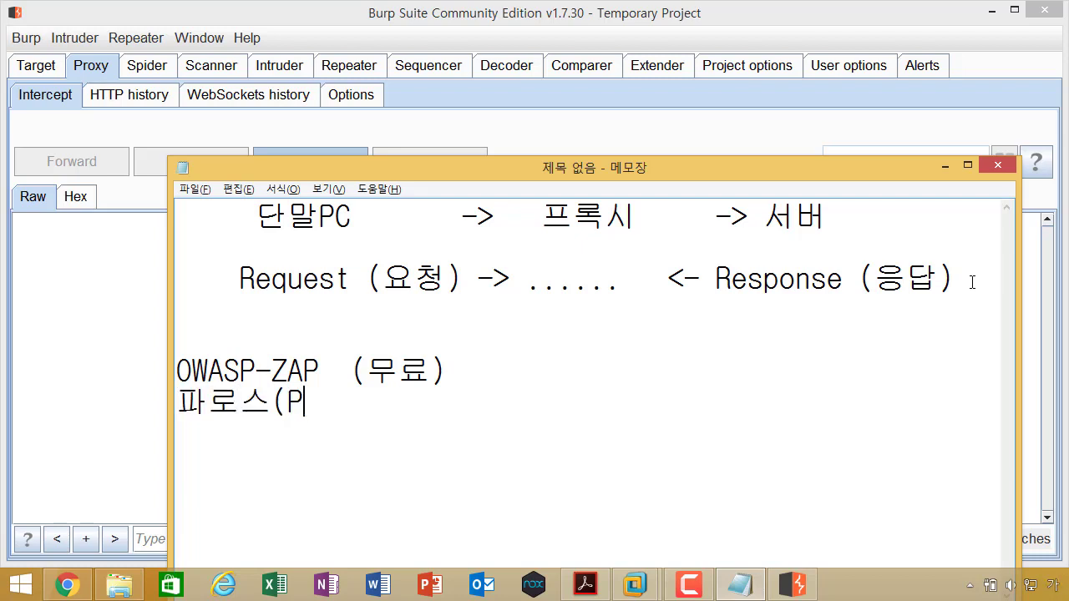
{"action": "type", "text": "aros)"}
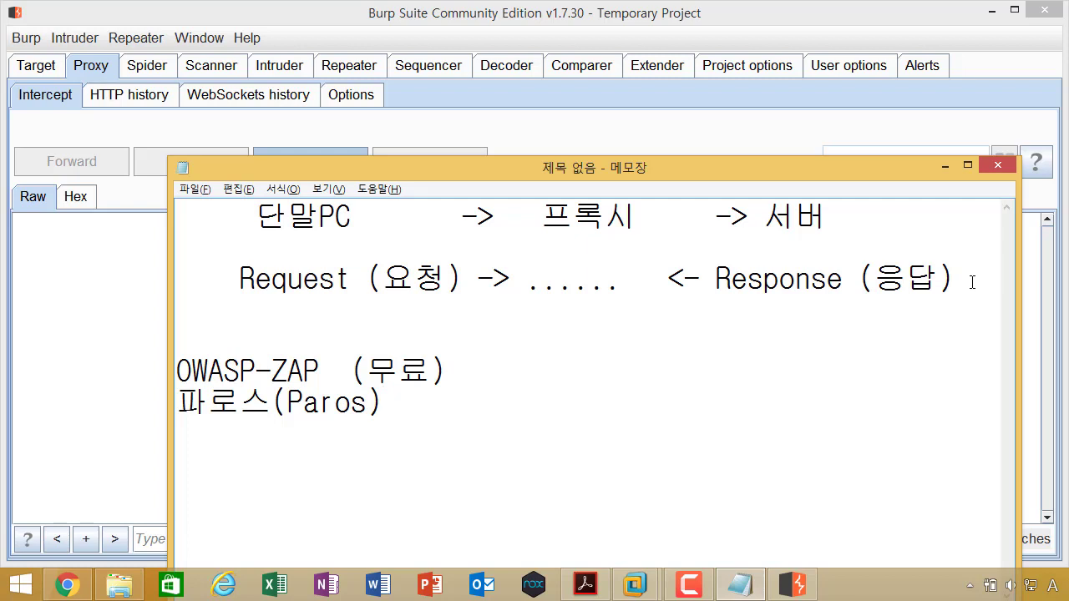
Step: Separate the OWASP-ZAP and 파로스(Paros) entries with a blank line
{"action": "key", "text": "ctrl+z"}
{"action": "key", "text": "ctrl+z"}
{"action": "left_click", "coordinate": [272, 402]}
{"action": "left_click_drag", "start_coordinate": [400, 408], "coordinate": [175, 406]}
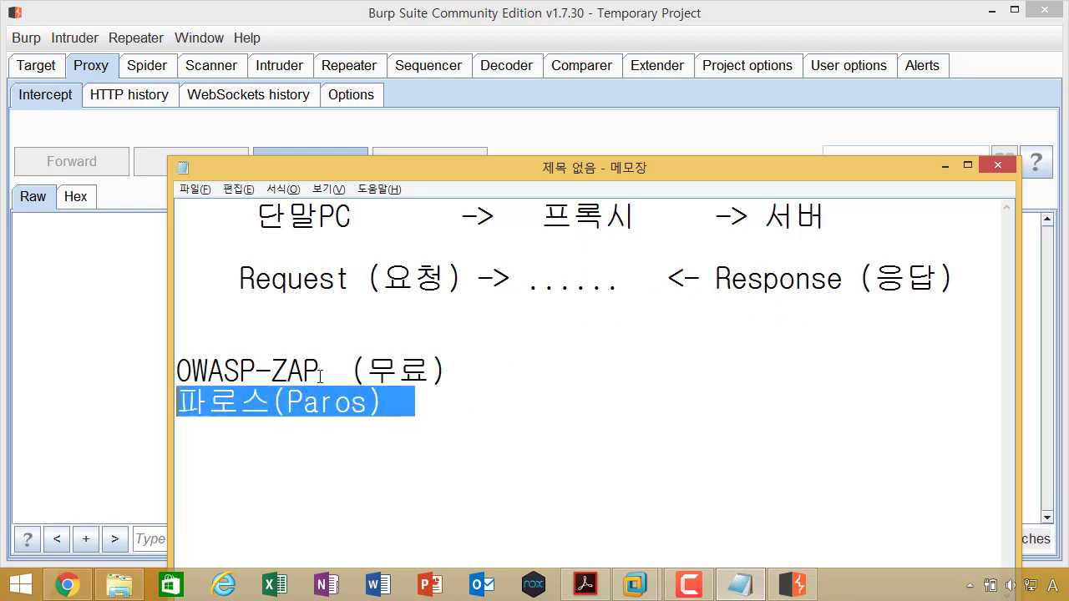
{"action": "left_click", "coordinate": [319, 382]}
{"action": "left_click", "coordinate": [470, 368]}
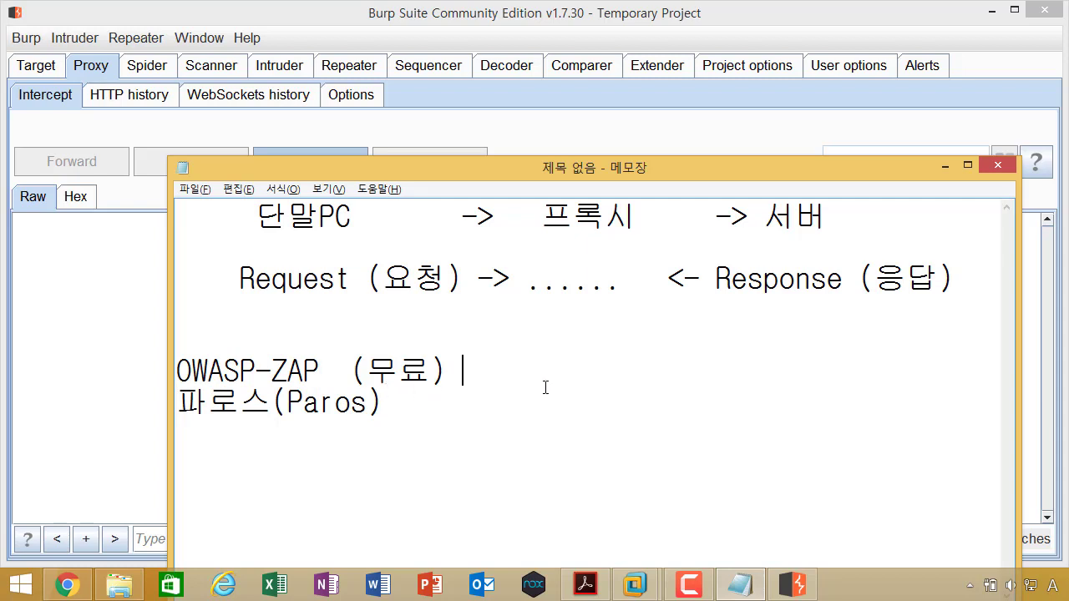
{"action": "key", "text": "BackSpace"}
{"action": "key", "text": "Return"}
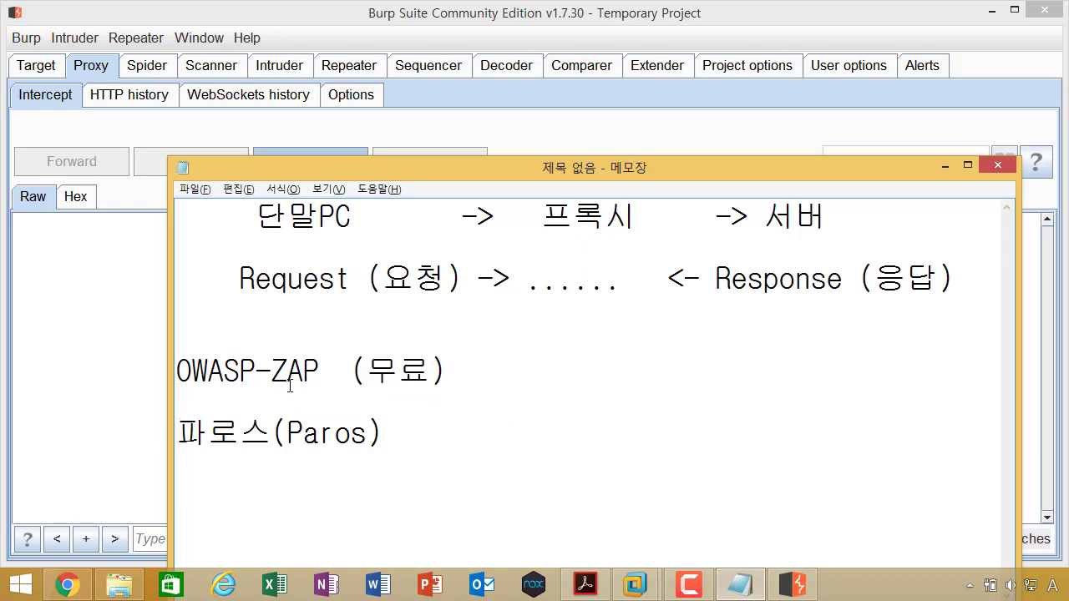
Step: Underline the OWASP-ZAP (무료) entry in red with small marks beside it, and clear the markings
{"action": "key", "text": "ctrl+2"}
{"action": "mouse_move", "coordinate": [182, 393]}
{"action": "left_mouse_down"}
{"action": "mouse_move", "coordinate": [506, 391]}
{"action": "mouse_move", "coordinate": [542, 407]}
{"action": "left_mouse_up"}
{"action": "left_click_drag", "start_coordinate": [127, 360], "coordinate": [173, 352]}
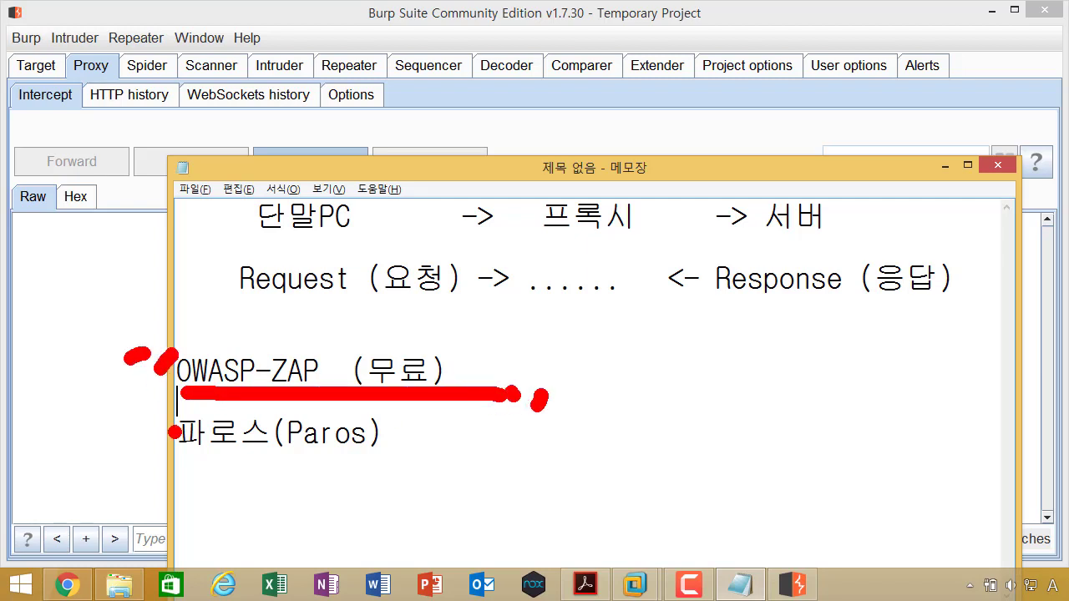
{"action": "key", "text": "Escape"}
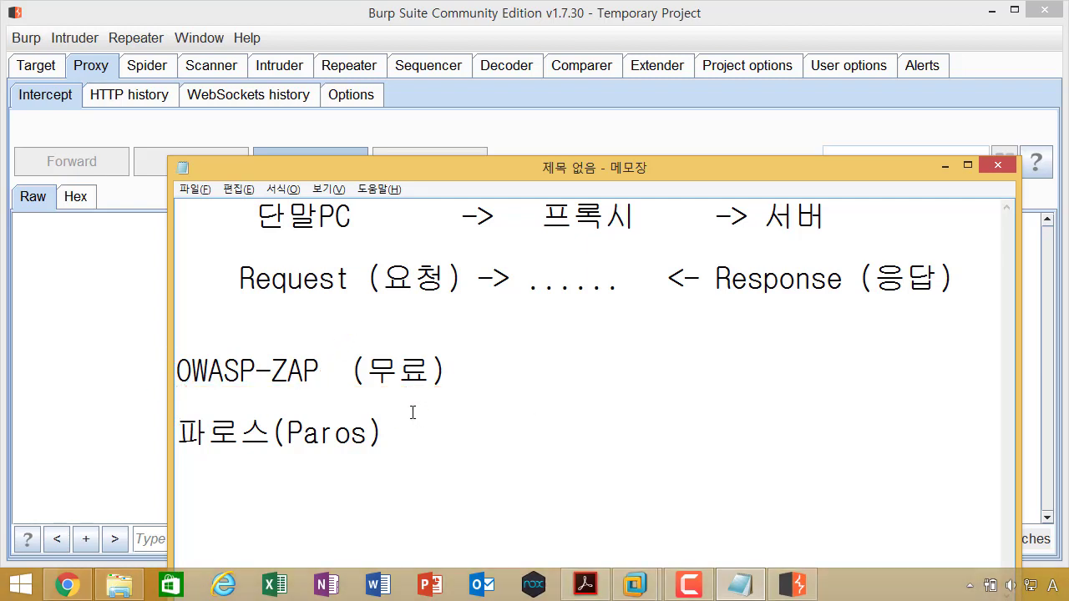
Step: Append "- 스캐너" to the OWASP-ZAP (무료) line
{"action": "left_click", "coordinate": [554, 370]}
{"action": "type", "text": "- 스캐너"}
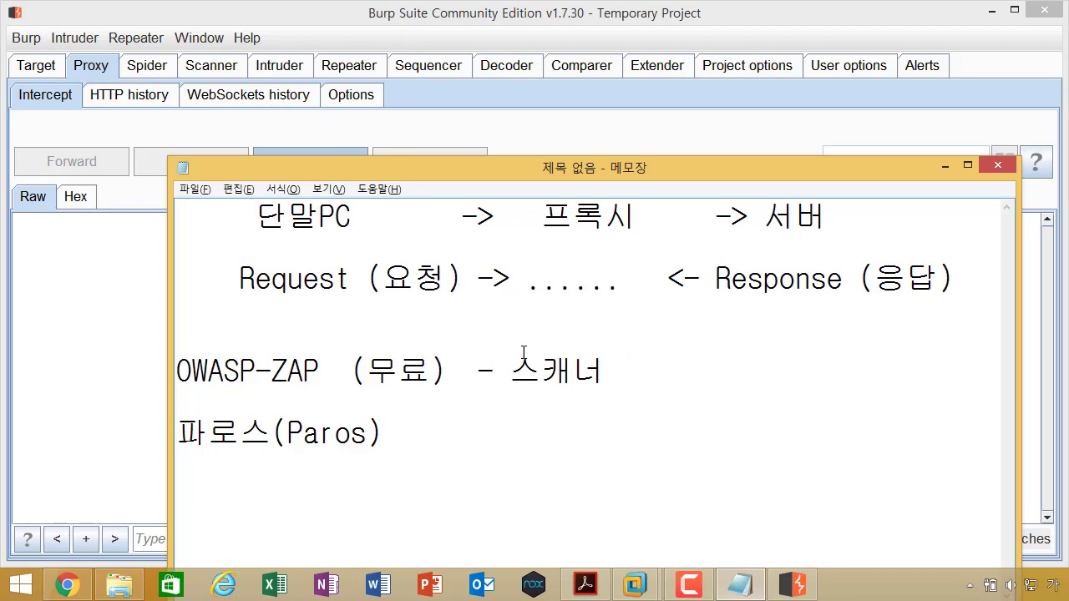
{"action": "left_click_drag", "start_coordinate": [511, 371], "coordinate": [619, 371]}
{"action": "left_click", "coordinate": [607, 372]}
{"action": "left_click", "coordinate": [511, 361]}
{"action": "left_click", "coordinate": [615, 392]}
{"action": "left_click", "coordinate": [510, 372]}
{"action": "left_click", "coordinate": [619, 371]}
Step: Point out the OWASP-ZAP line, its tool name and the word 프록시 by highlighting them, ending with the whole OWASP-ZAP line
{"action": "left_click_drag", "start_coordinate": [622, 371], "coordinate": [179, 373]}
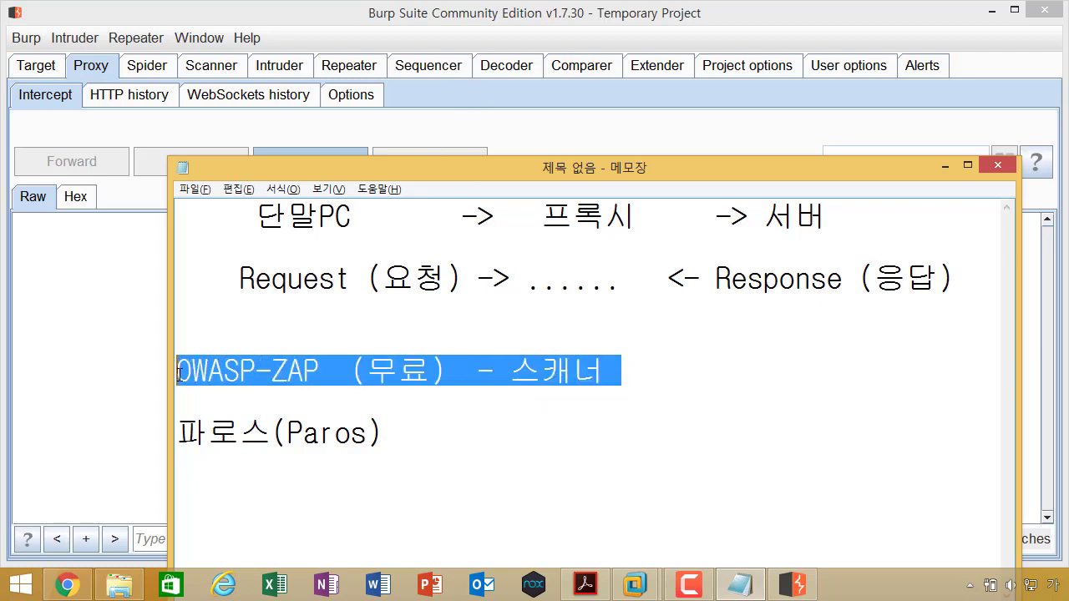
{"action": "left_click", "coordinate": [337, 371]}
{"action": "left_click_drag", "start_coordinate": [319, 371], "coordinate": [151, 371]}
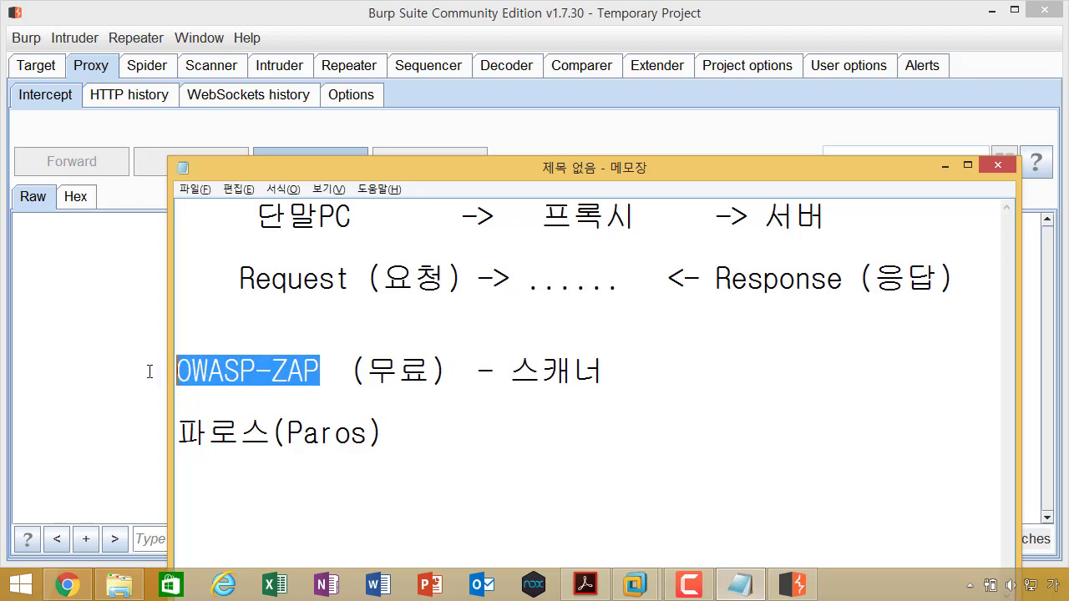
{"action": "left_click", "coordinate": [333, 380]}
{"action": "left_click_drag", "start_coordinate": [543, 217], "coordinate": [638, 218]}
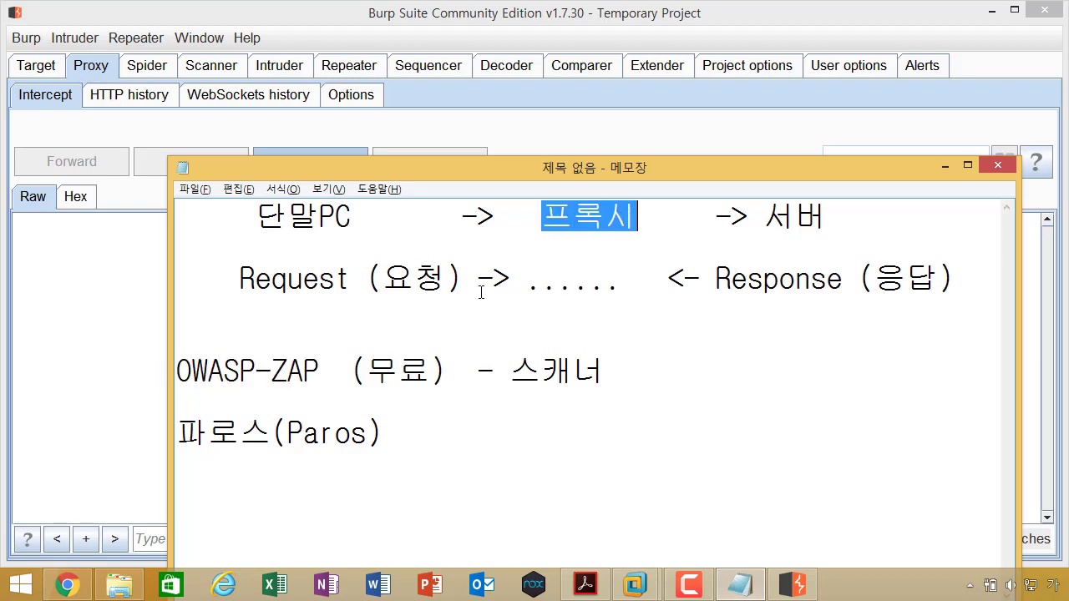
{"action": "left_click", "coordinate": [336, 373]}
{"action": "left_click", "coordinate": [646, 375]}
{"action": "left_click_drag", "start_coordinate": [646, 376], "coordinate": [167, 376]}
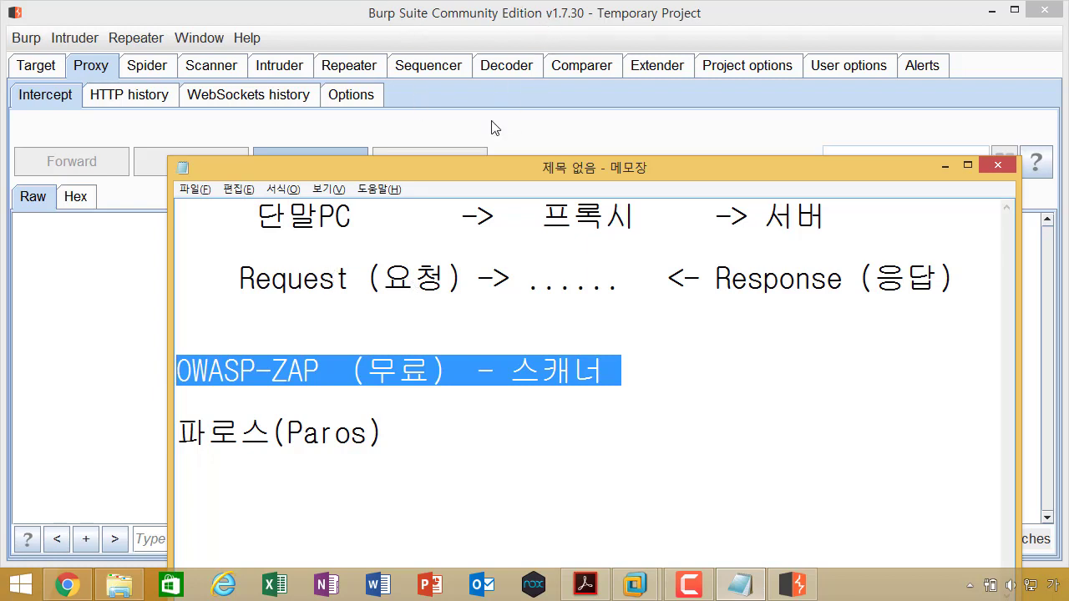
Step: Point out the OWASP-ZAP line and its OWASP-ZAP (무료) part by highlighting each in the notes
{"action": "left_click", "coordinate": [517, 254]}
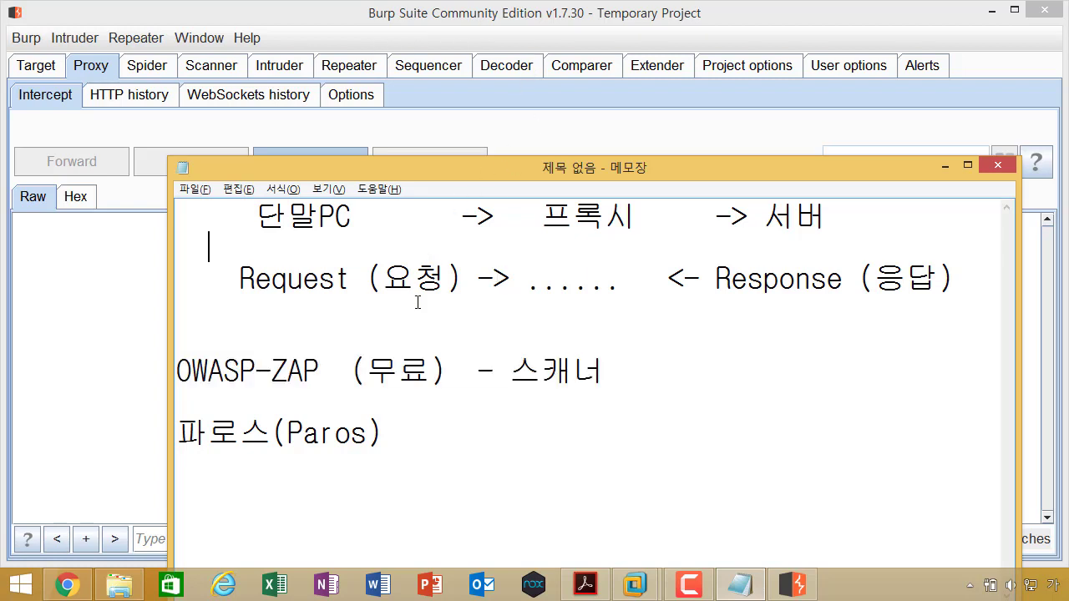
{"action": "left_click_drag", "start_coordinate": [649, 373], "coordinate": [606, 374]}
{"action": "left_click_drag", "start_coordinate": [537, 377], "coordinate": [167, 378]}
{"action": "left_click", "coordinate": [648, 382]}
{"action": "left_click_drag", "start_coordinate": [648, 382], "coordinate": [178, 377]}
{"action": "left_click", "coordinate": [474, 376]}
{"action": "left_click", "coordinate": [221, 392]}
{"action": "left_click_drag", "start_coordinate": [447, 374], "coordinate": [139, 374]}
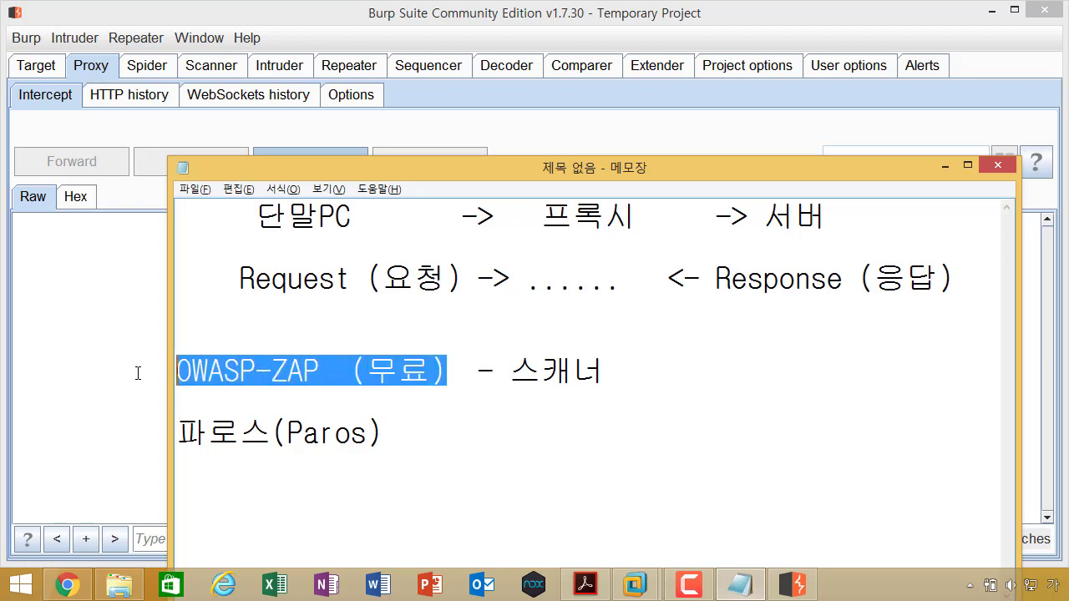
{"action": "left_click", "coordinate": [476, 372]}
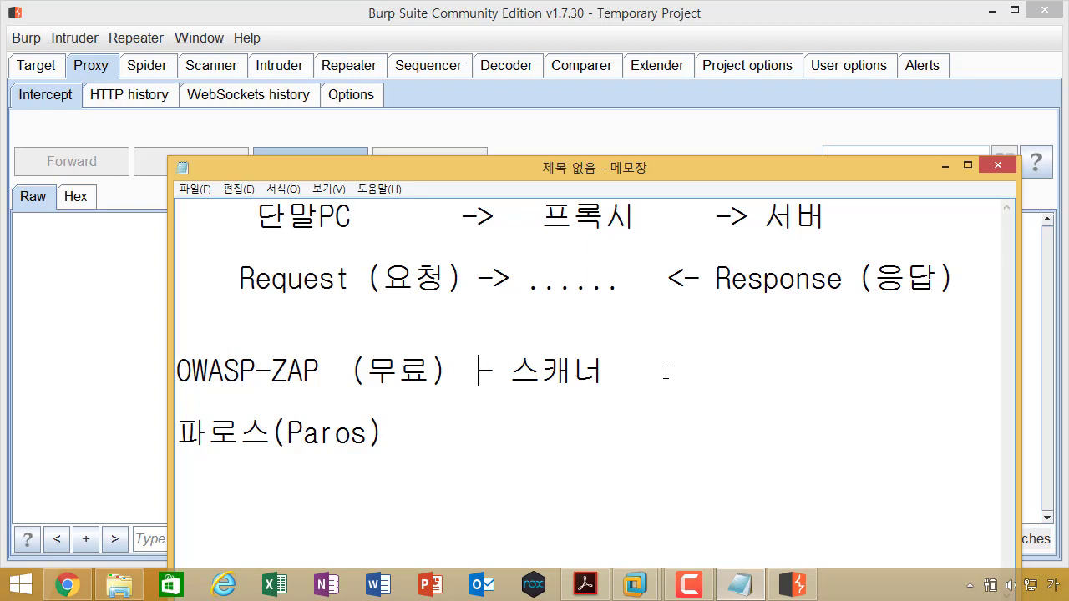
Step: Highlight the 파로스(Paros) entry alone and together with the OWASP-ZAP entry, and start a new line below the list
{"action": "left_click_drag", "start_coordinate": [451, 432], "coordinate": [117, 426]}
{"action": "left_click", "coordinate": [251, 372]}
{"action": "left_click_drag", "start_coordinate": [496, 432], "coordinate": [67, 362]}
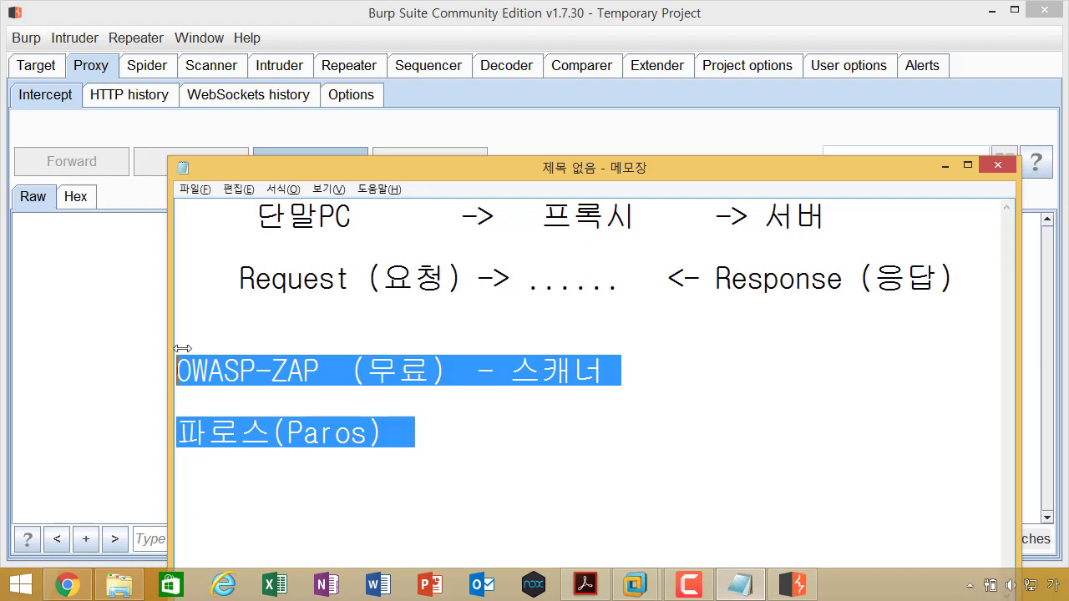
{"action": "left_click", "coordinate": [231, 344]}
{"action": "left_click_drag", "start_coordinate": [486, 441], "coordinate": [164, 441]}
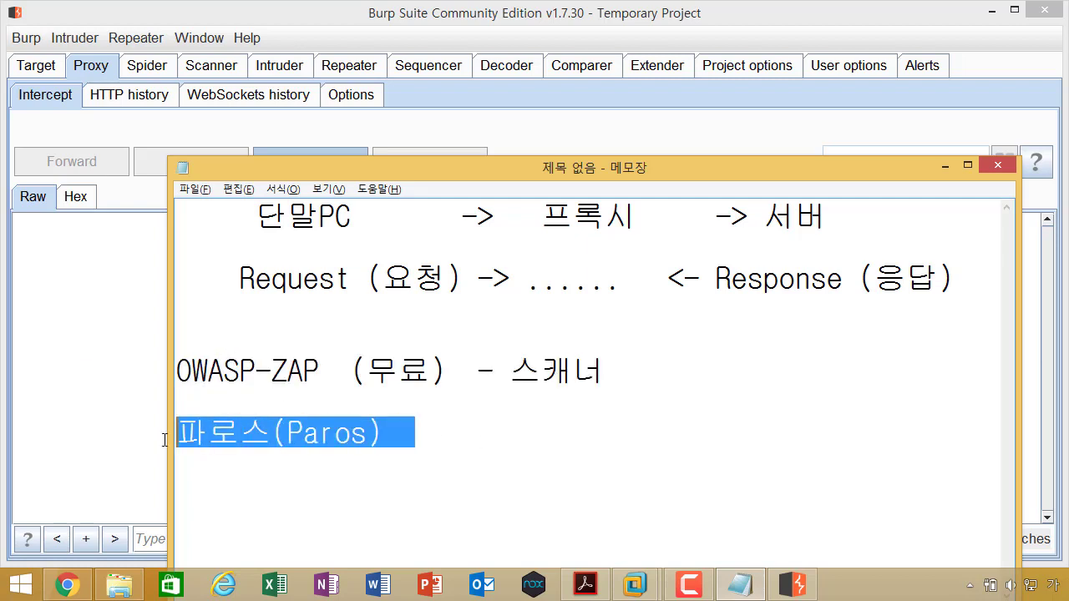
{"action": "left_click", "coordinate": [338, 370]}
{"action": "left_click", "coordinate": [608, 370]}
{"action": "left_click", "coordinate": [506, 441]}
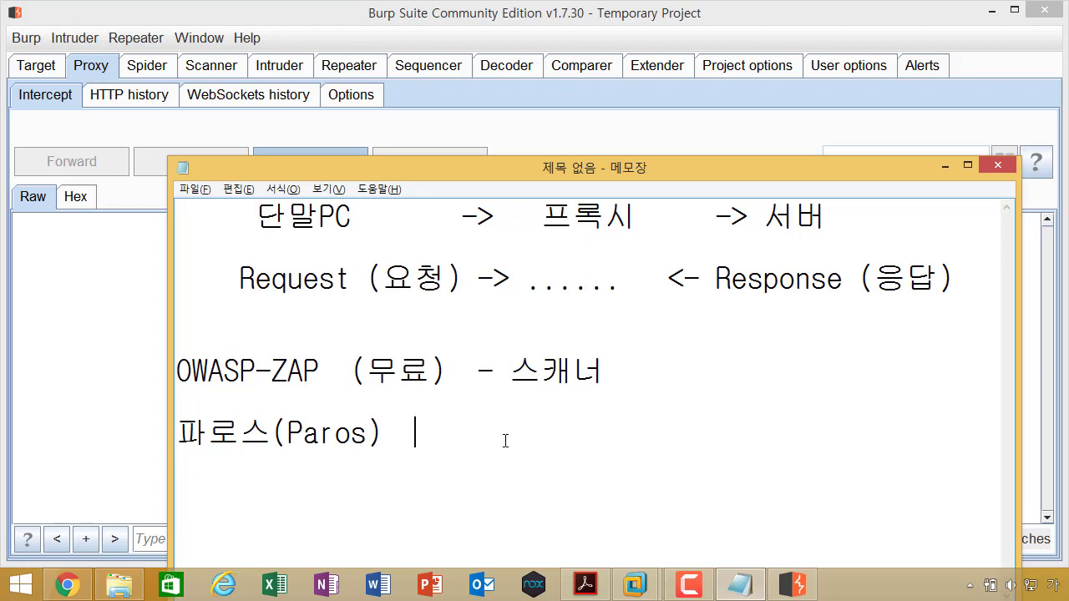
{"action": "key", "text": "Return"}
Step: Switch to Burp Suite, read through the Burp Scanner description and view the Spider status and scope settings
{"action": "left_click", "coordinate": [411, 6]}
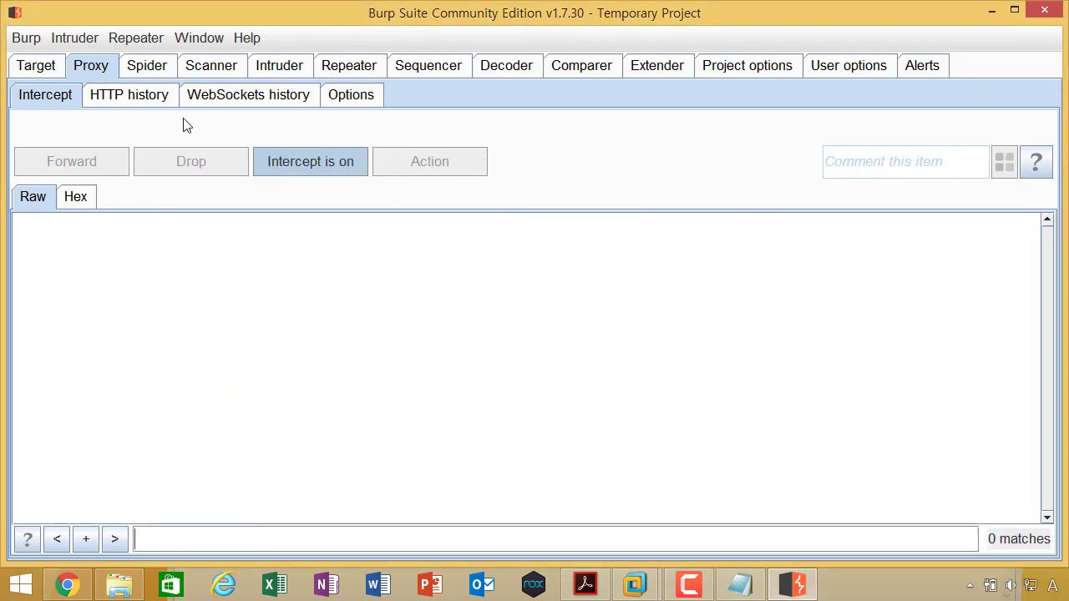
{"action": "left_click", "coordinate": [140, 67]}
{"action": "left_click", "coordinate": [213, 71]}
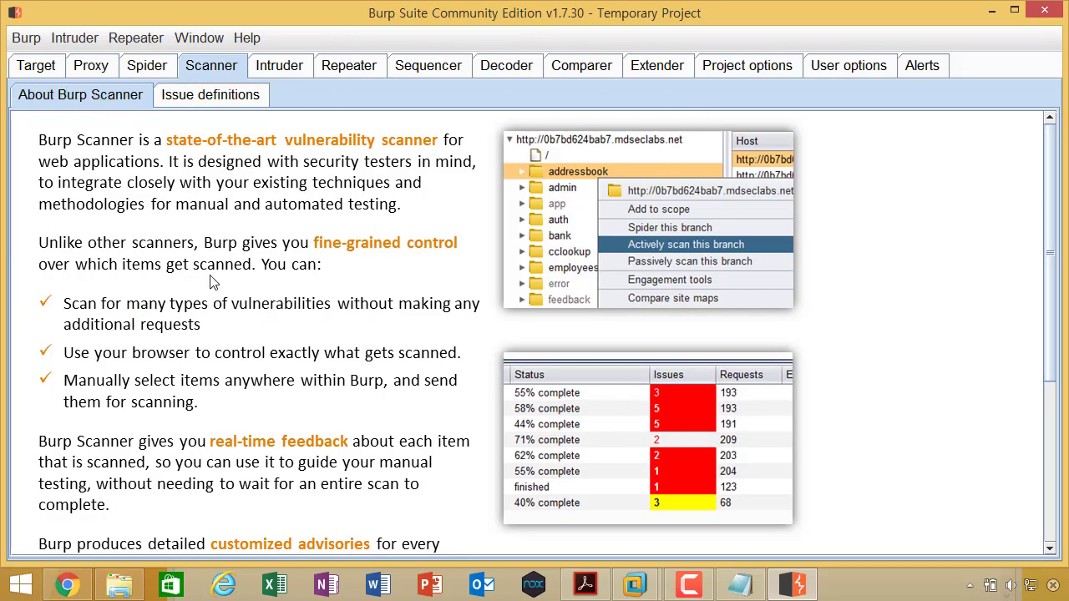
{"action": "scroll", "coordinate": [211, 282], "scroll_direction": "down", "scroll_amount": 5}
{"action": "scroll", "coordinate": [210, 283], "scroll_direction": "up", "scroll_amount": 5}
{"action": "scroll", "coordinate": [211, 282], "scroll_direction": "down", "scroll_amount": 5}
{"action": "left_click", "coordinate": [156, 70]}
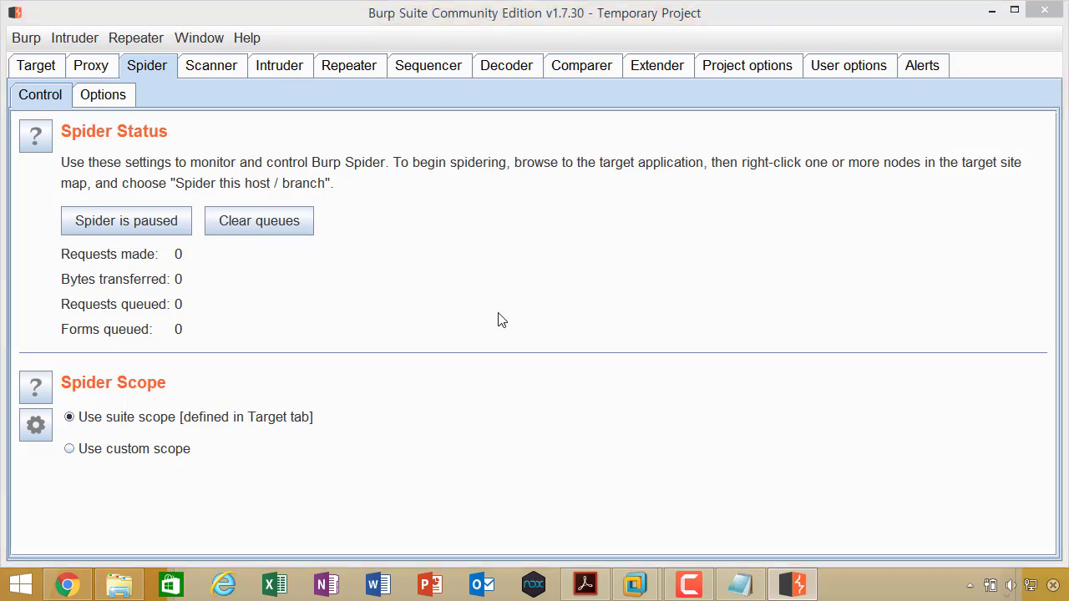
Step: Bring up the Notepad notes, move their window aside, and view Intruder's payload settings in Burp Suite
{"action": "key", "text": "alt+Tab"}
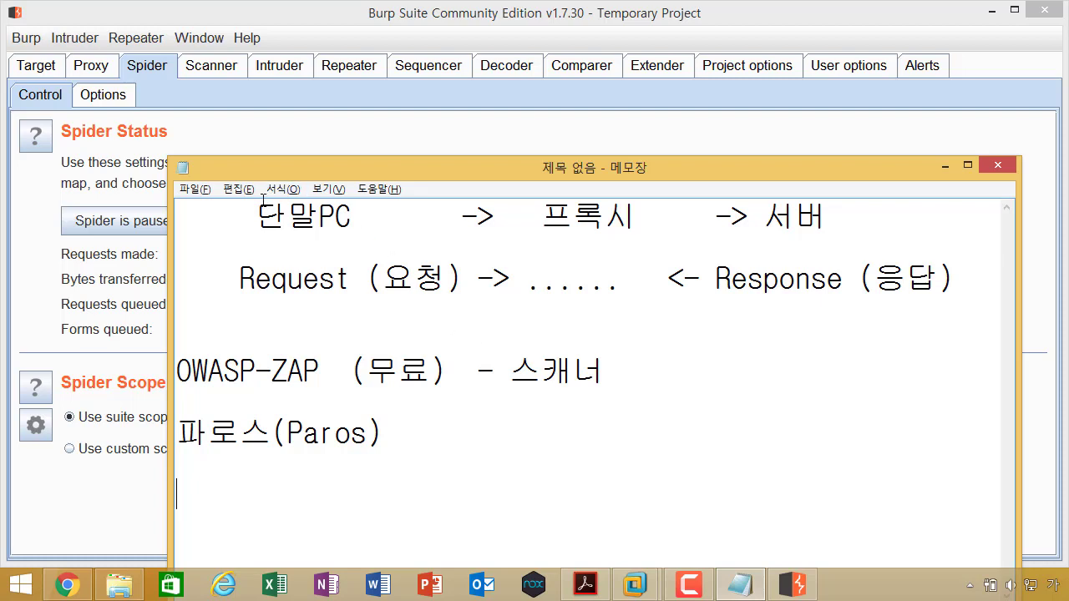
{"action": "left_click_drag", "start_coordinate": [279, 172], "coordinate": [342, 123]}
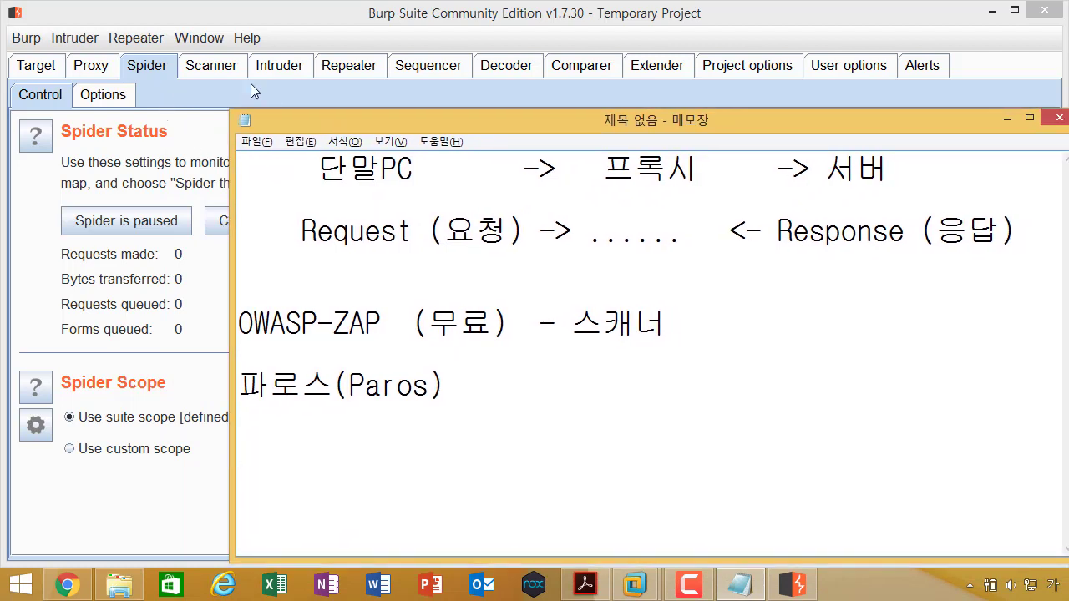
{"action": "left_click", "coordinate": [282, 68]}
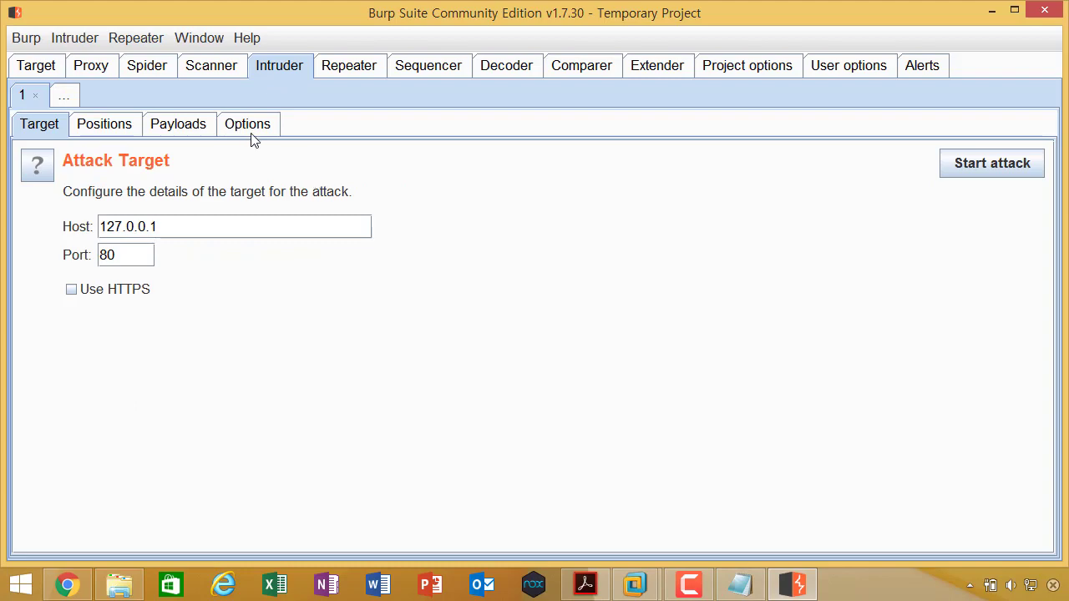
{"action": "left_click", "coordinate": [206, 128]}
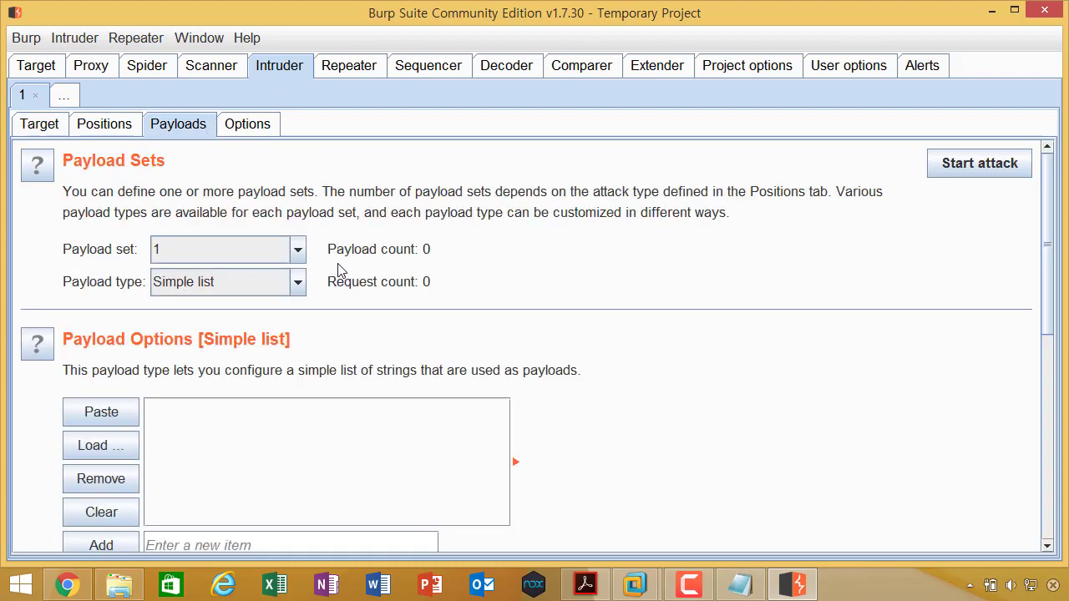
{"action": "scroll", "coordinate": [340, 273], "scroll_direction": "down", "scroll_amount": 1}
{"action": "scroll", "coordinate": [544, 372], "scroll_direction": "up", "scroll_amount": 3}
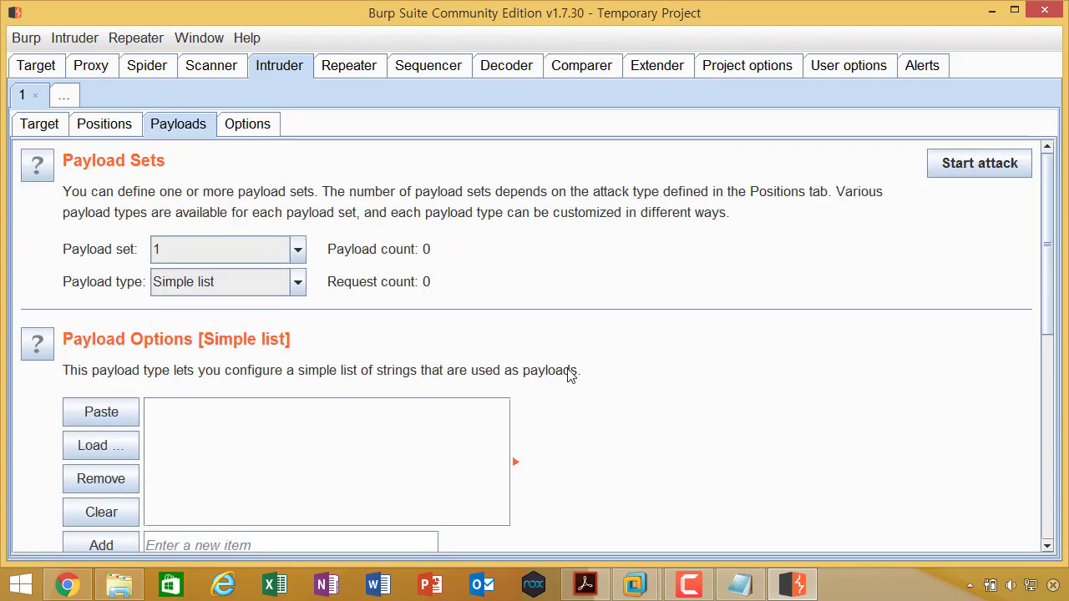
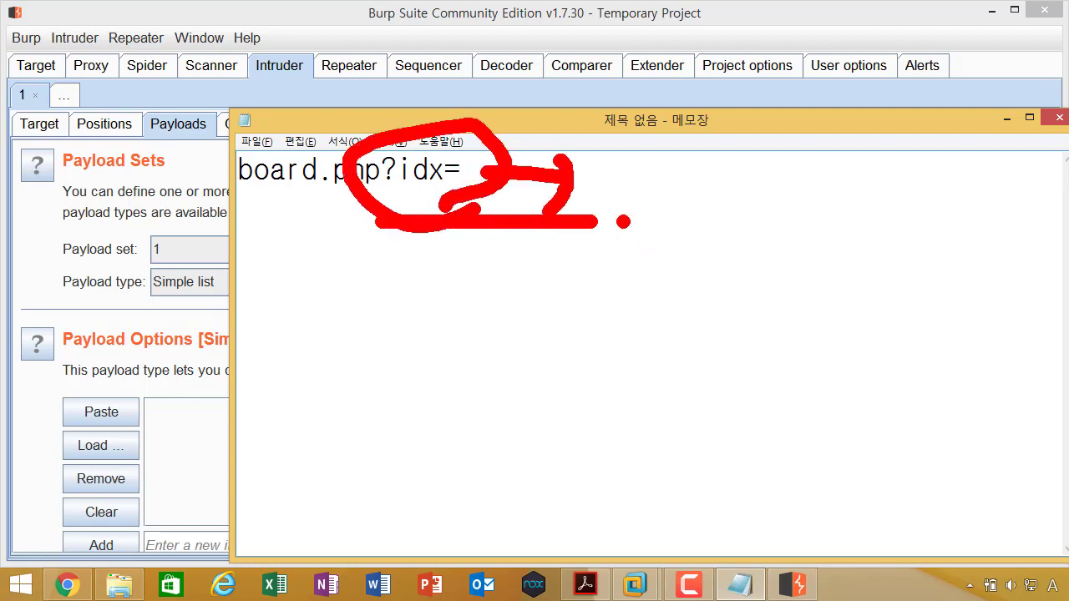
Step: Clear the red drawing on board.php?idx= in Notepad, temporarily underline idx= in red, and return to Burp Suite
{"action": "key", "text": "Escape"}
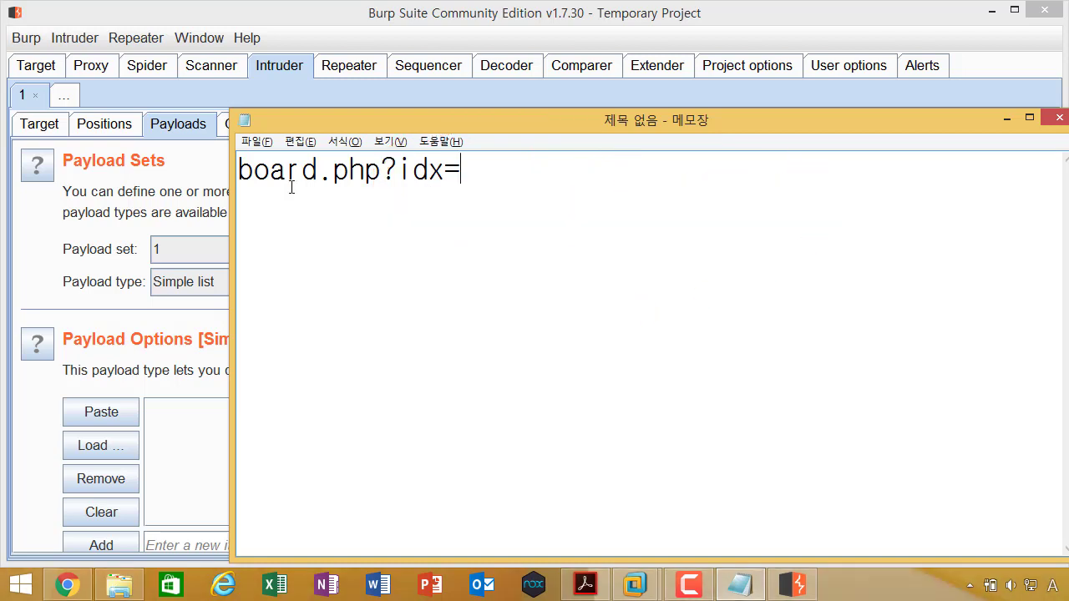
{"action": "key", "text": "ctrl+2"}
{"action": "left_click_drag", "start_coordinate": [401, 199], "coordinate": [498, 199]}
{"action": "key", "text": "Escape"}
{"action": "key", "text": "alt+Tab"}
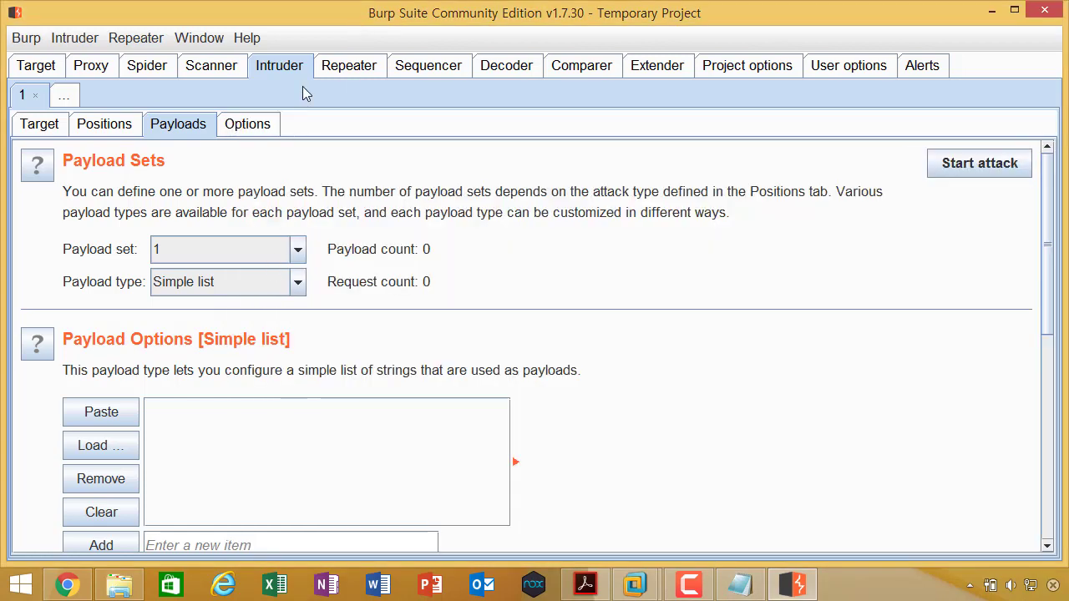
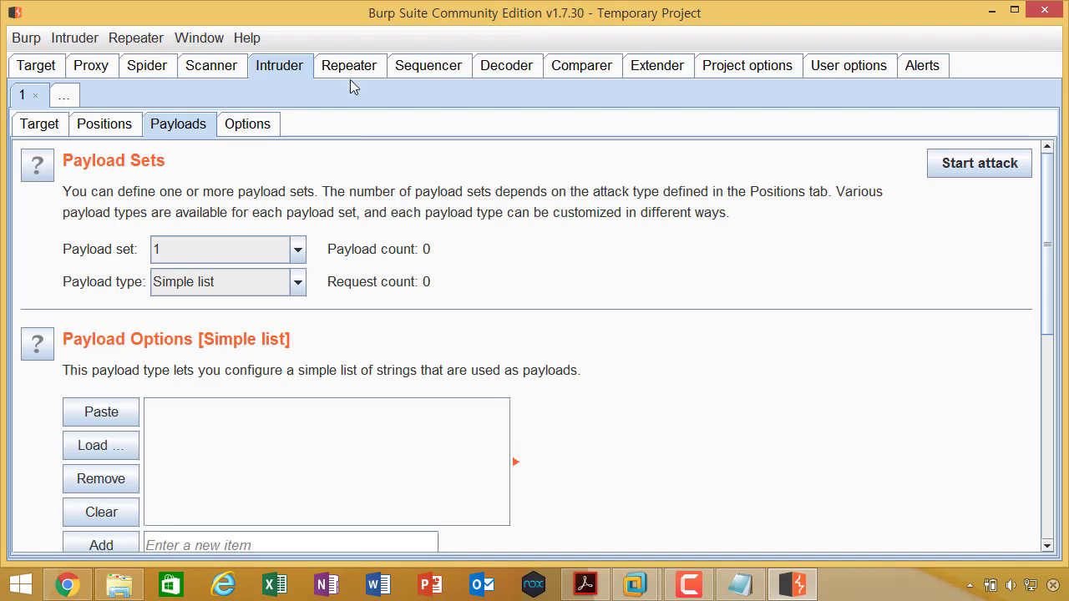
Step: View the Repeater, Sequencer, Decoder and Comparer tools one after another
{"action": "left_click", "coordinate": [351, 67]}
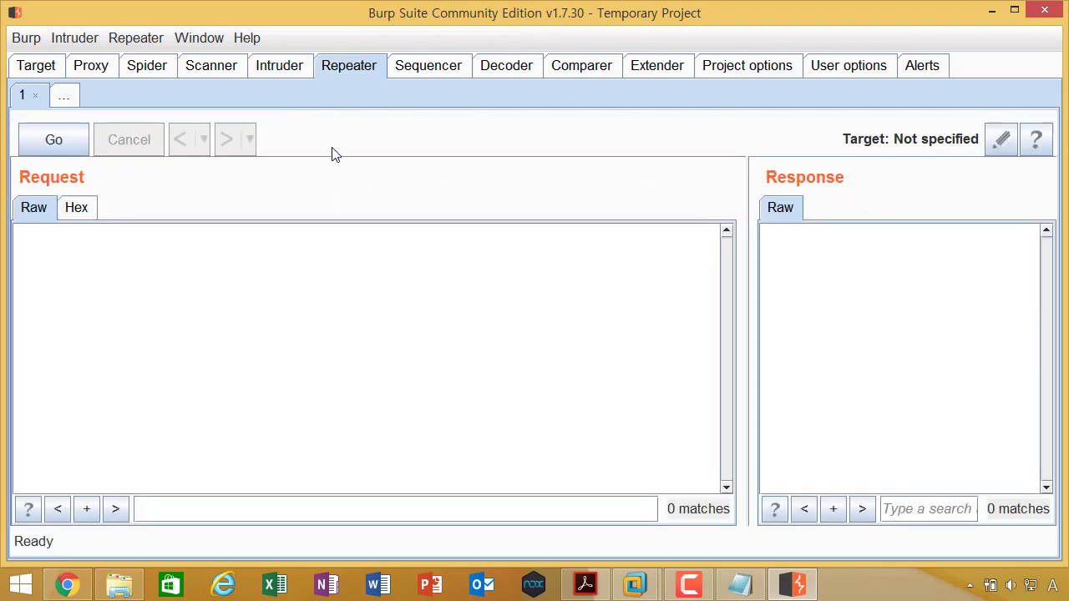
{"action": "left_click", "coordinate": [428, 69]}
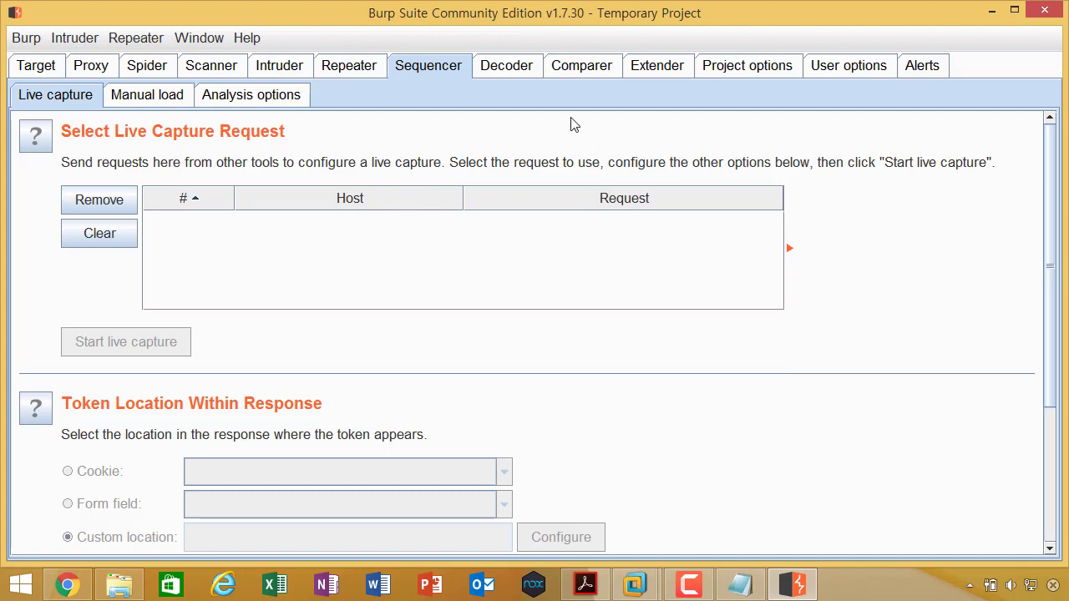
{"action": "left_click", "coordinate": [522, 69]}
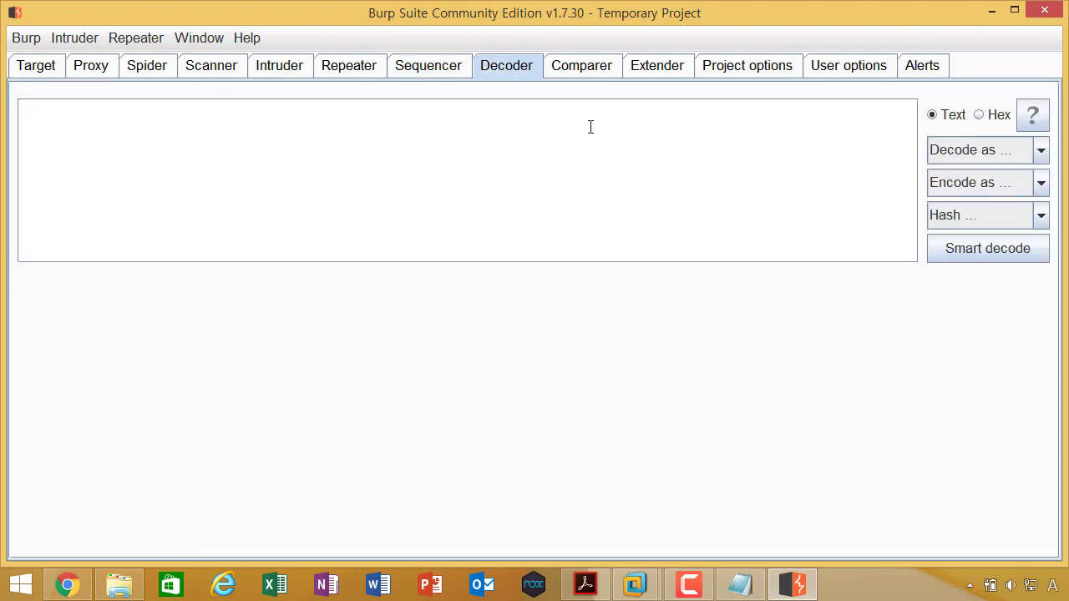
{"action": "left_click", "coordinate": [615, 75]}
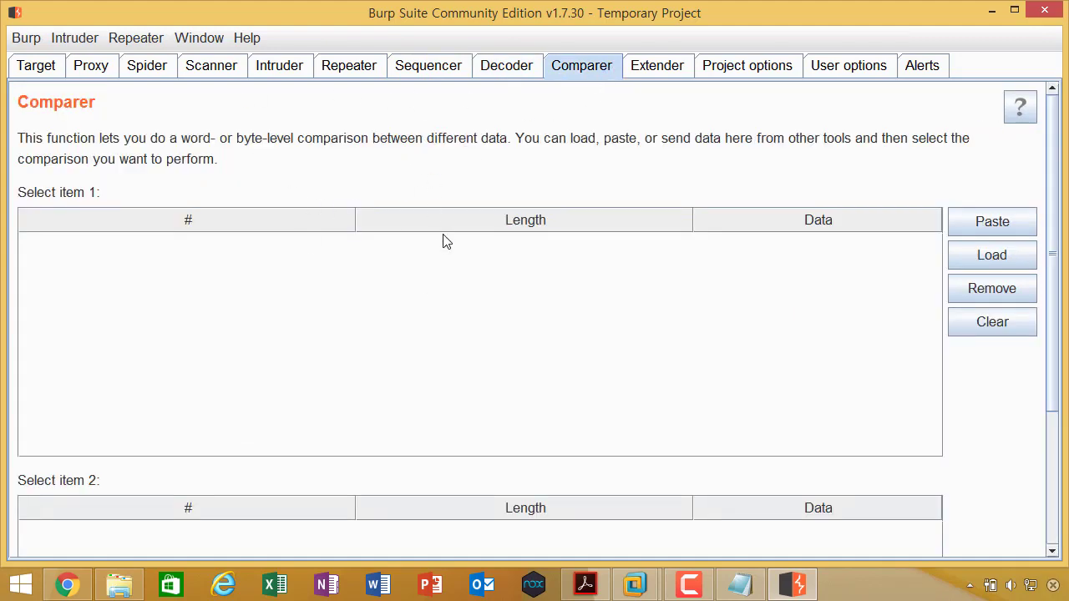
Step: Open the Extender tool and browse the extensions offered in the BApp Store
{"action": "left_click", "coordinate": [660, 67]}
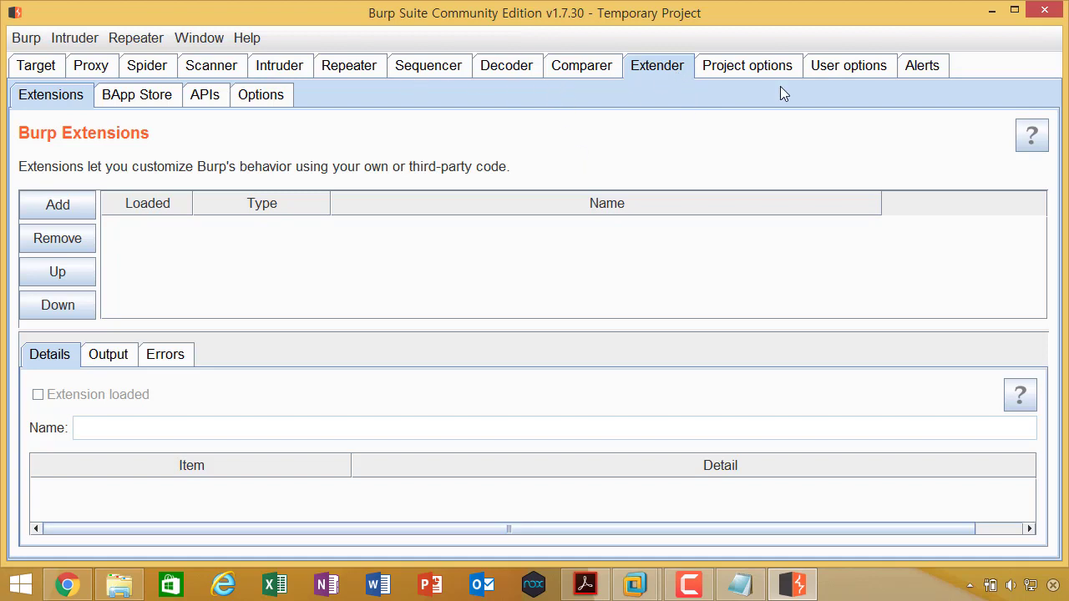
{"action": "left_click", "coordinate": [142, 102]}
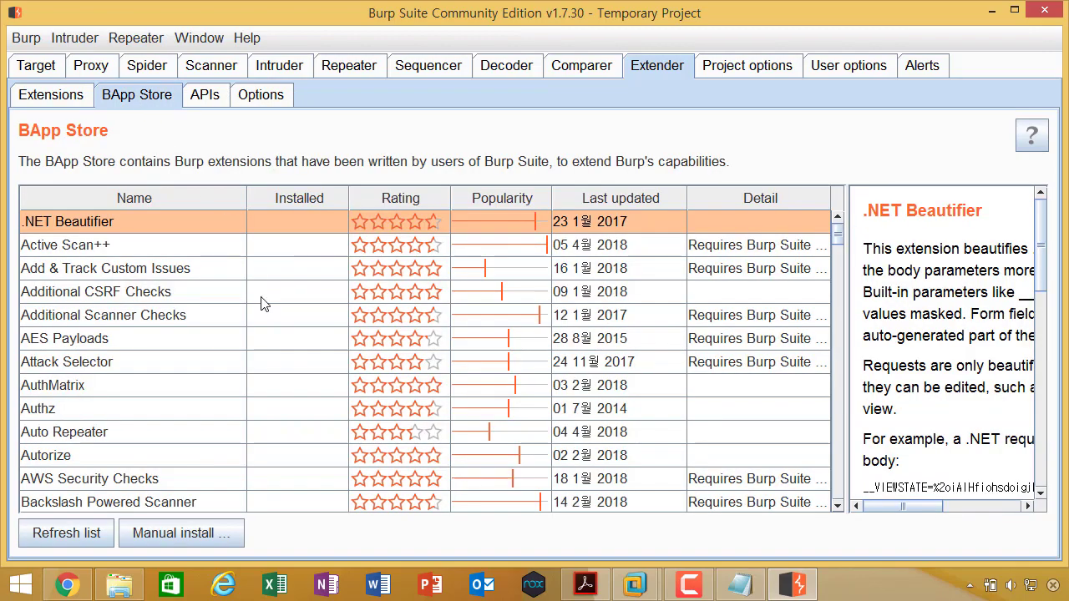
{"action": "scroll", "coordinate": [567, 277], "scroll_direction": "down", "scroll_amount": 17}
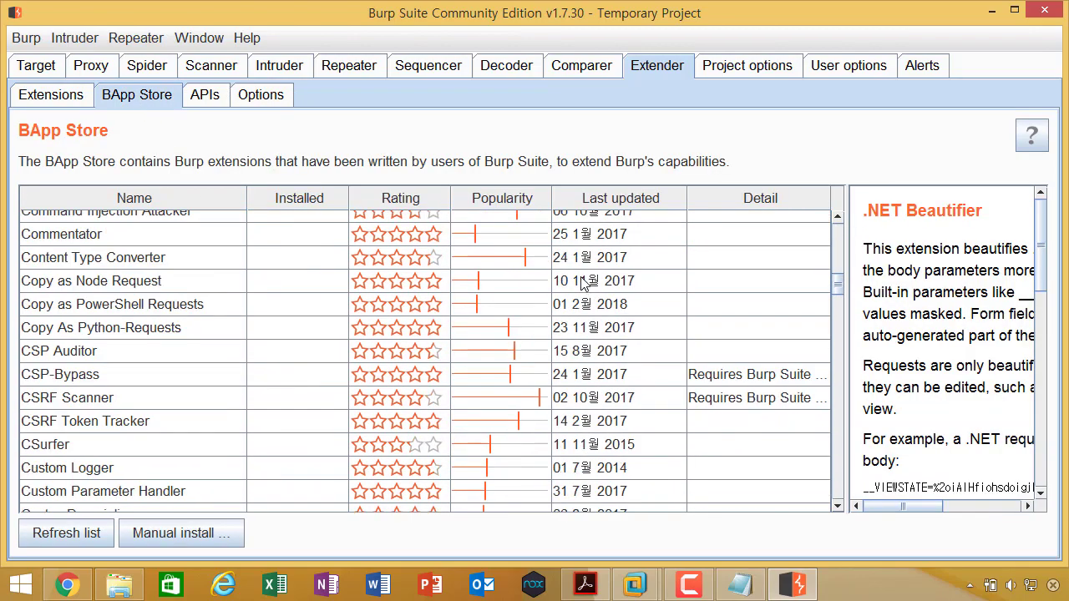
{"action": "scroll", "coordinate": [582, 280], "scroll_direction": "up", "scroll_amount": 17}
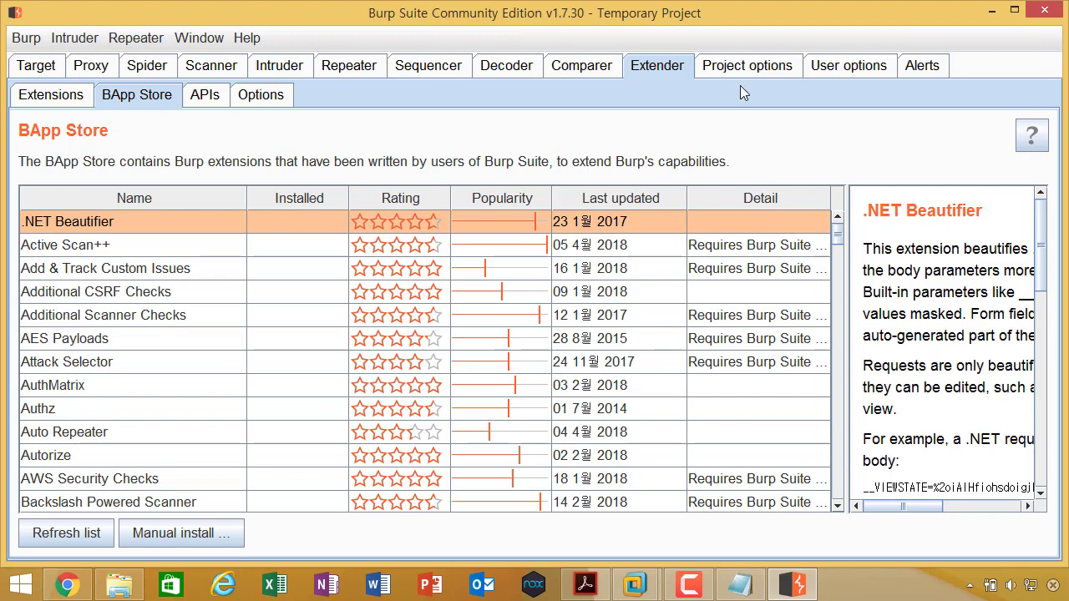
Step: Circle Extender and underline BApp Store in red, and clear the markings
{"action": "mouse_move", "coordinate": [698, 77]}
{"action": "left_mouse_down"}
{"action": "mouse_move", "coordinate": [555, 50]}
{"action": "mouse_move", "coordinate": [610, 129]}
{"action": "left_mouse_up"}
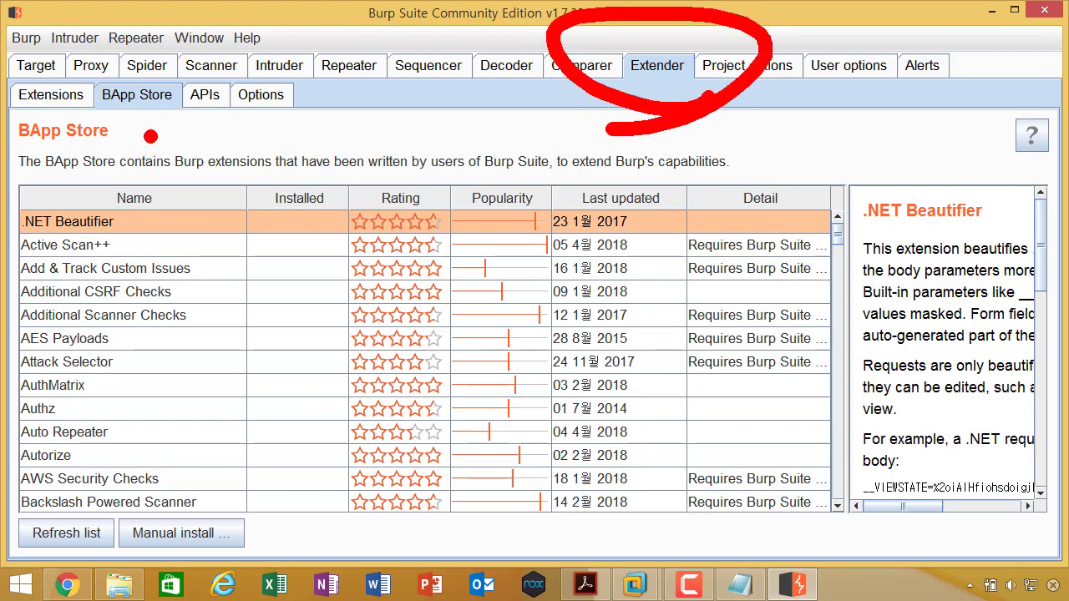
{"action": "left_click_drag", "start_coordinate": [92, 119], "coordinate": [180, 123]}
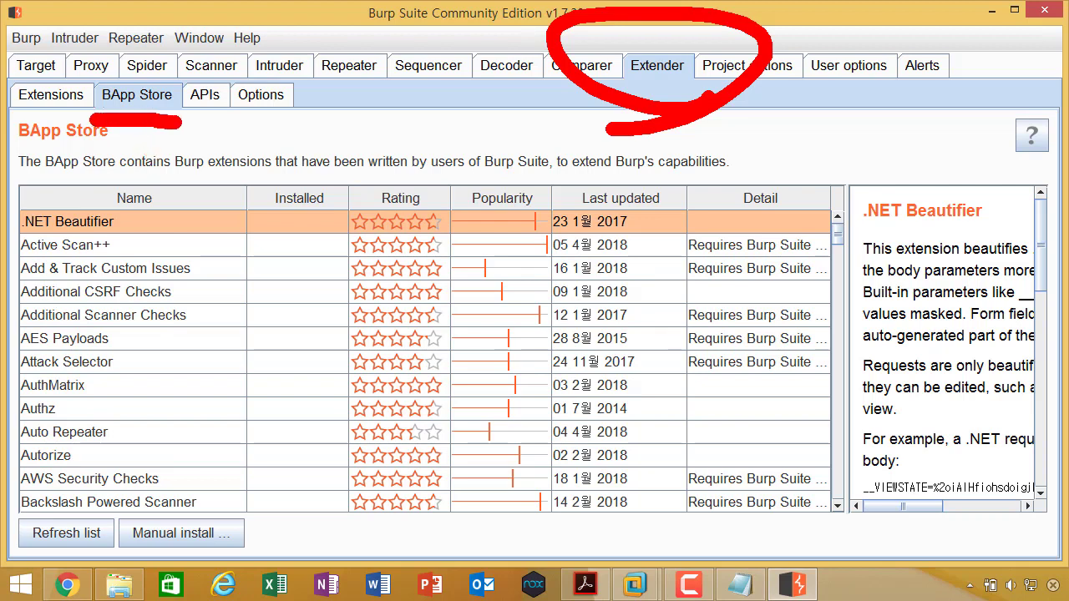
{"action": "key", "text": "Escape"}
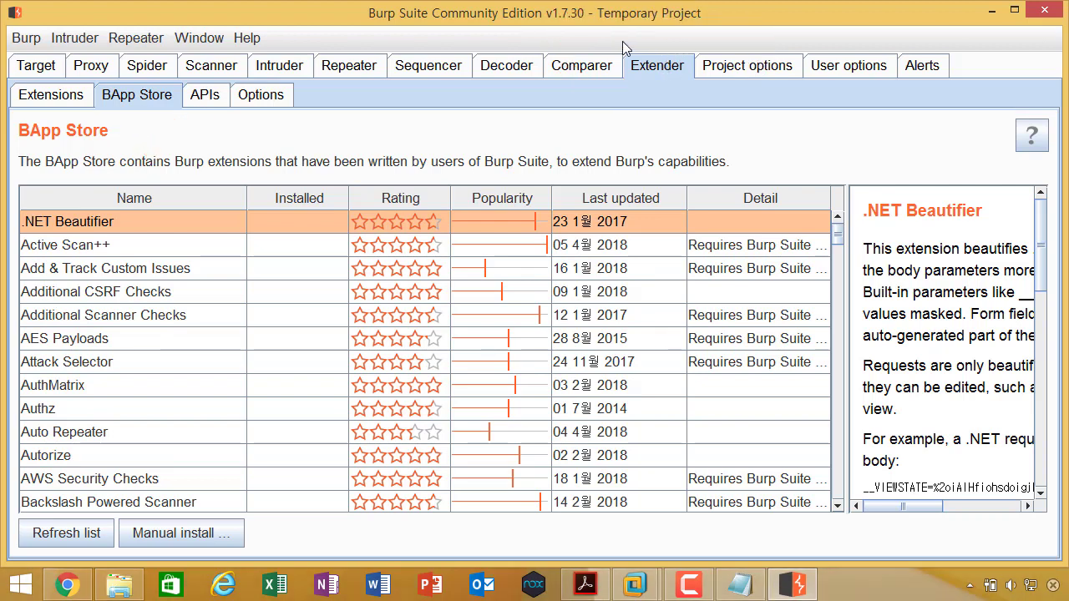
Step: Browse the Burp Extender APIs list and view the source of several interfaces, including ICookie
{"action": "left_click", "coordinate": [206, 94]}
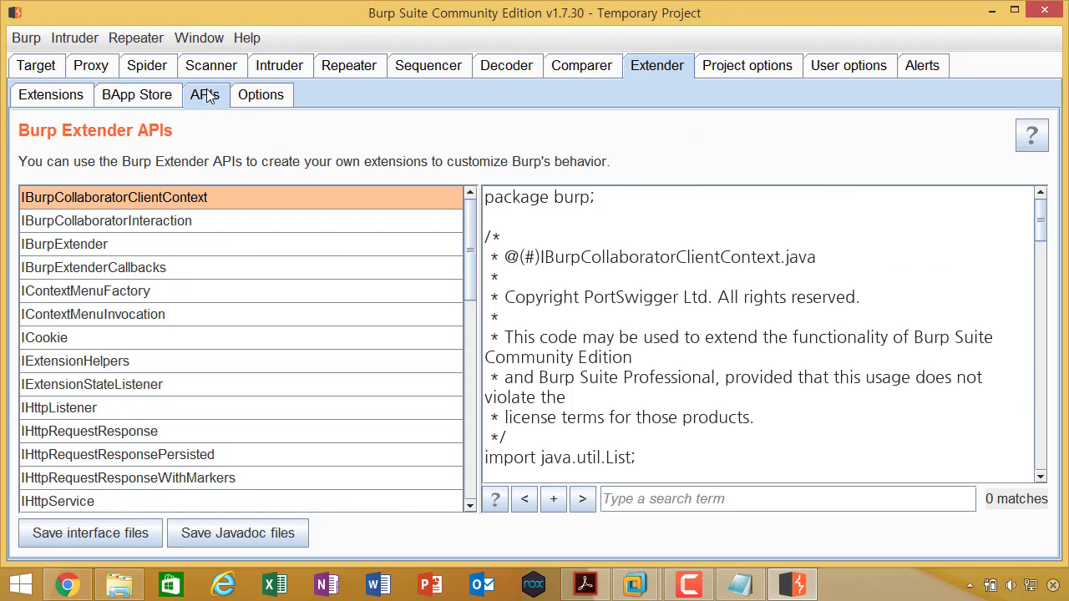
{"action": "left_click", "coordinate": [235, 248]}
{"action": "left_click", "coordinate": [264, 334]}
{"action": "scroll", "coordinate": [262, 300], "scroll_direction": "down", "scroll_amount": 9}
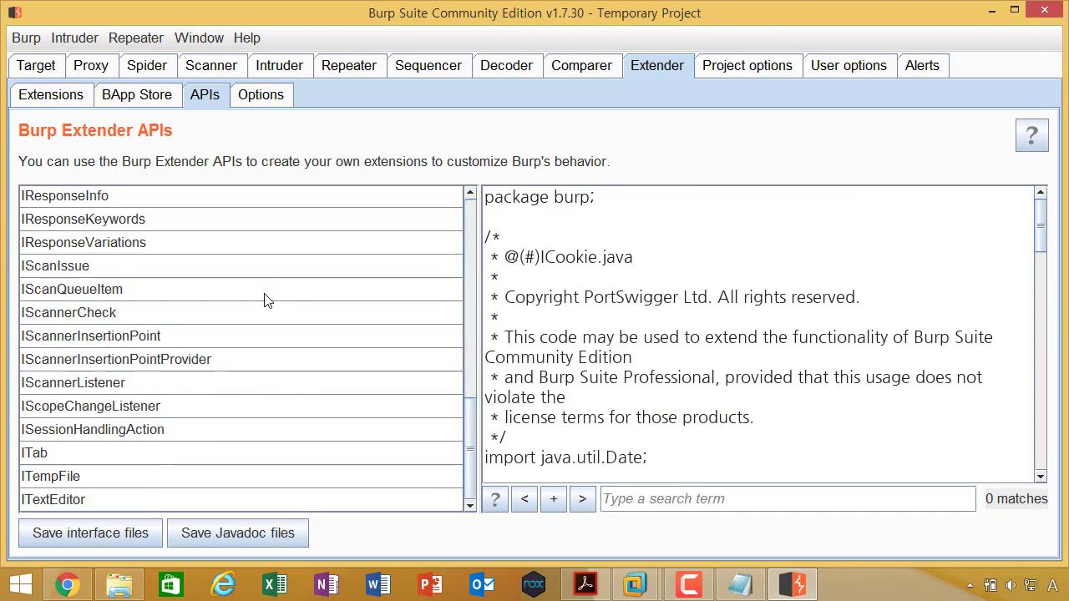
{"action": "scroll", "coordinate": [266, 300], "scroll_direction": "up", "scroll_amount": 6}
{"action": "left_click", "coordinate": [265, 292]}
Step: Return to the BApp Store list, narrow its Last updated column and show the description of Active Scan++
{"action": "left_click", "coordinate": [157, 100]}
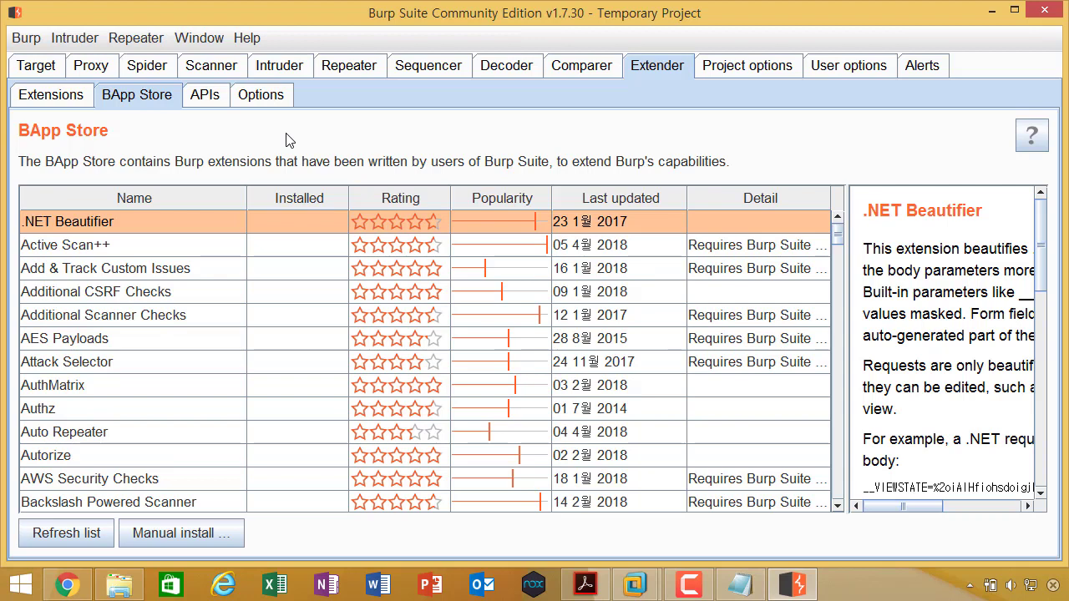
{"action": "left_click", "coordinate": [211, 99]}
{"action": "left_click", "coordinate": [156, 97]}
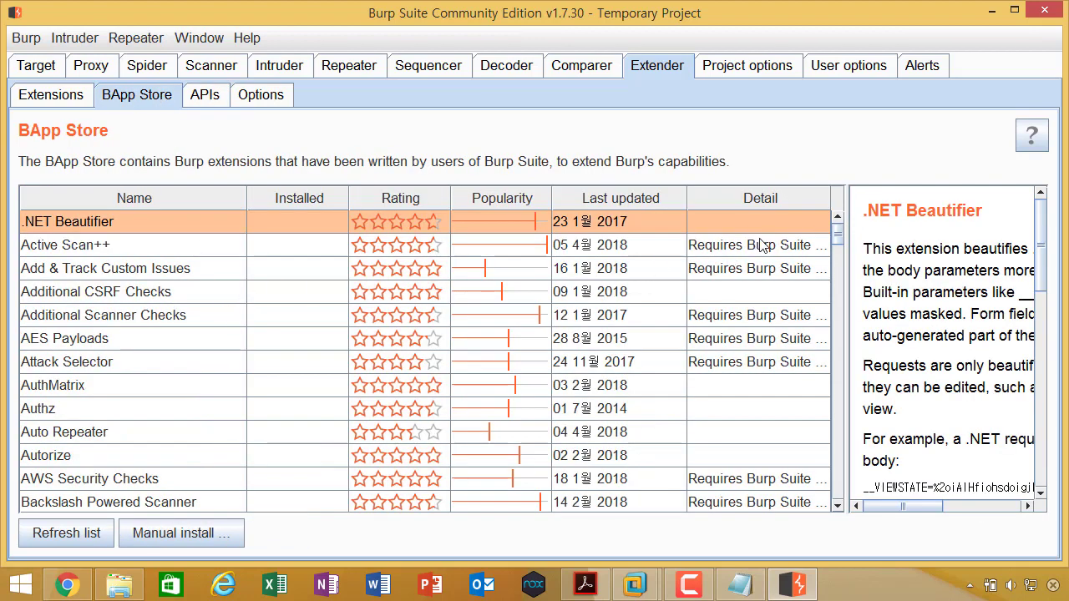
{"action": "left_click_drag", "start_coordinate": [686, 200], "coordinate": [683, 202]}
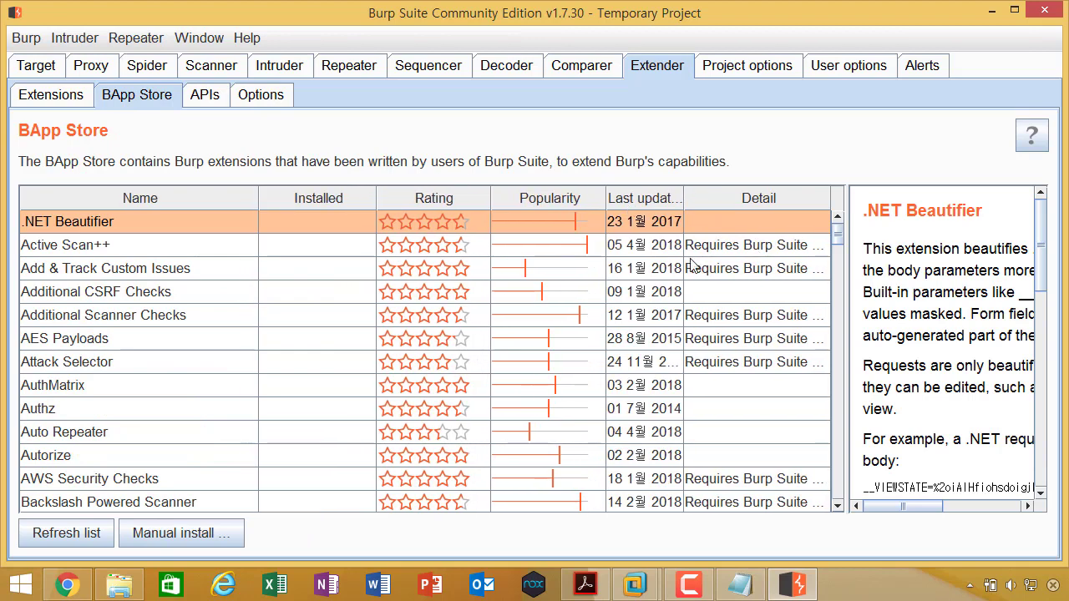
{"action": "left_click", "coordinate": [750, 251]}
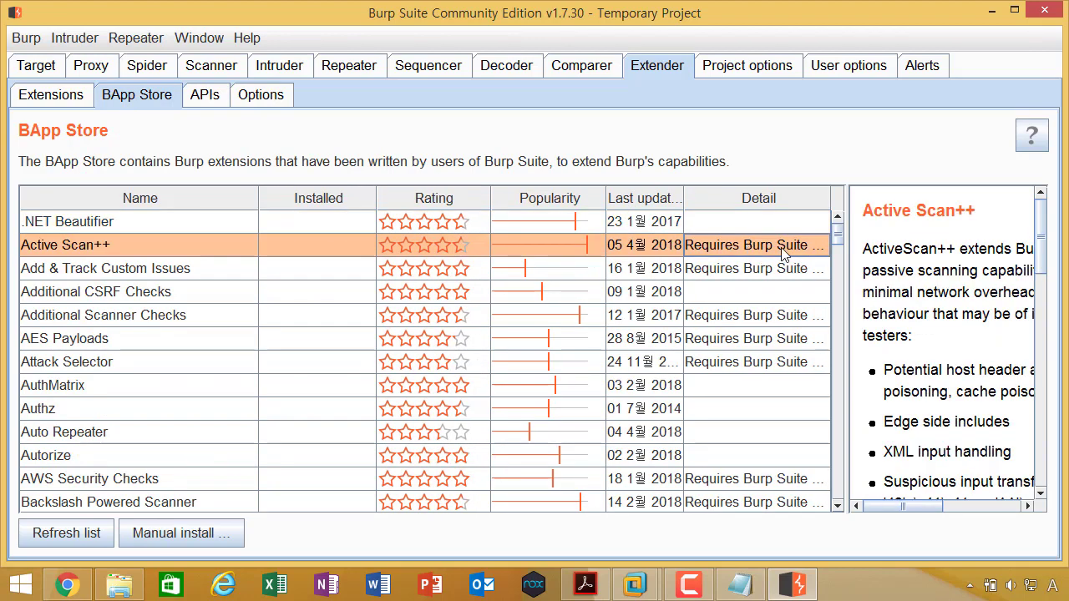
Step: Widen the BApp Store extension list and adjust its Installed and Last updated columns to make the entries easier to read
{"action": "left_click_drag", "start_coordinate": [839, 251], "coordinate": [967, 242]}
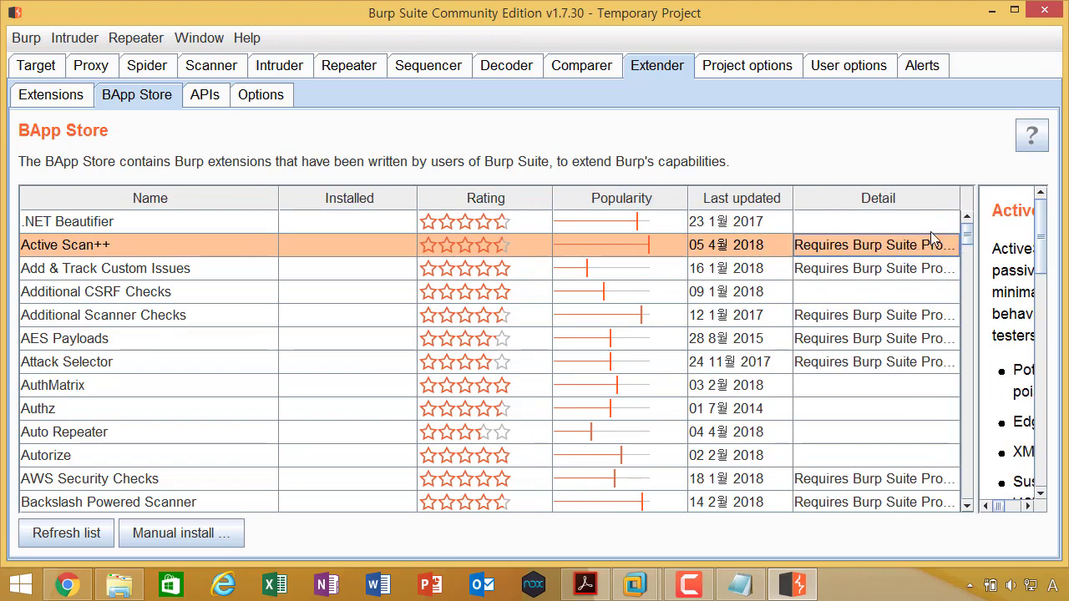
{"action": "left_click_drag", "start_coordinate": [973, 242], "coordinate": [906, 242]}
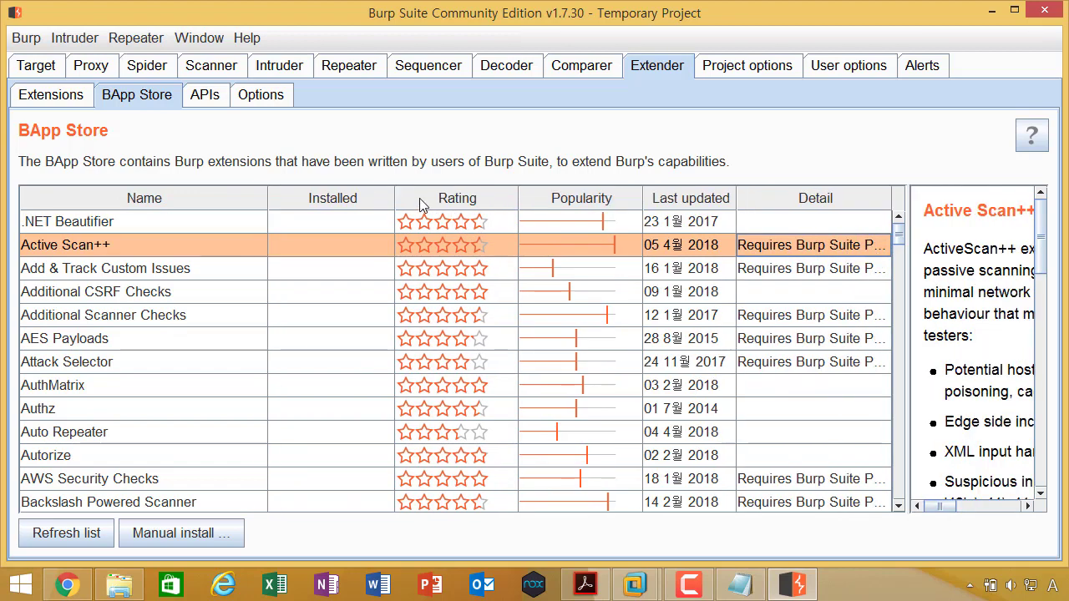
{"action": "left_click_drag", "start_coordinate": [398, 201], "coordinate": [247, 198]}
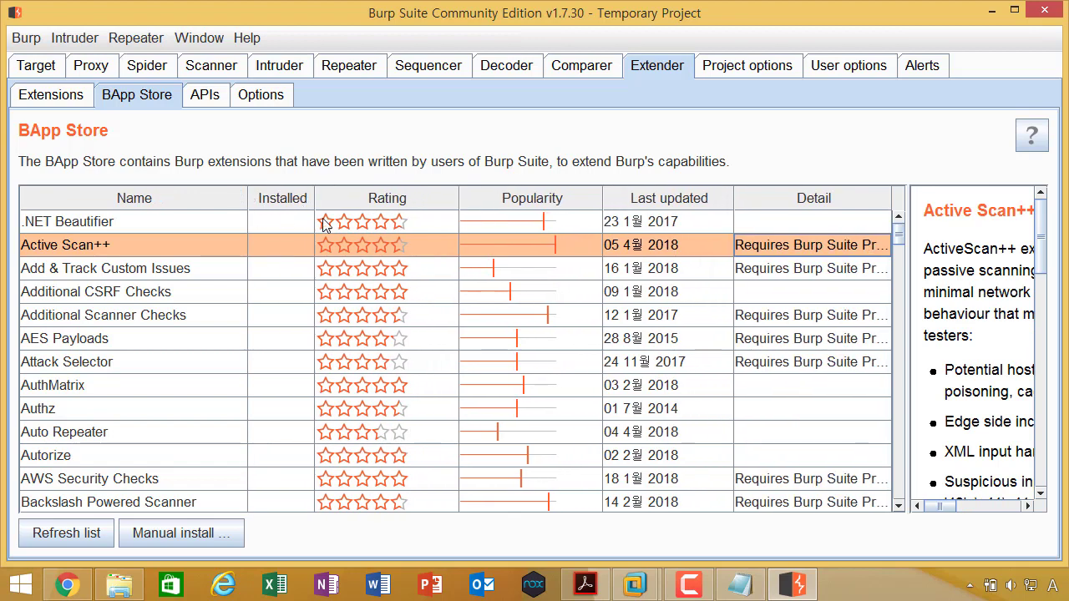
{"action": "left_click_drag", "start_coordinate": [730, 198], "coordinate": [768, 209]}
{"action": "scroll", "coordinate": [795, 289], "scroll_direction": "down", "scroll_amount": 18}
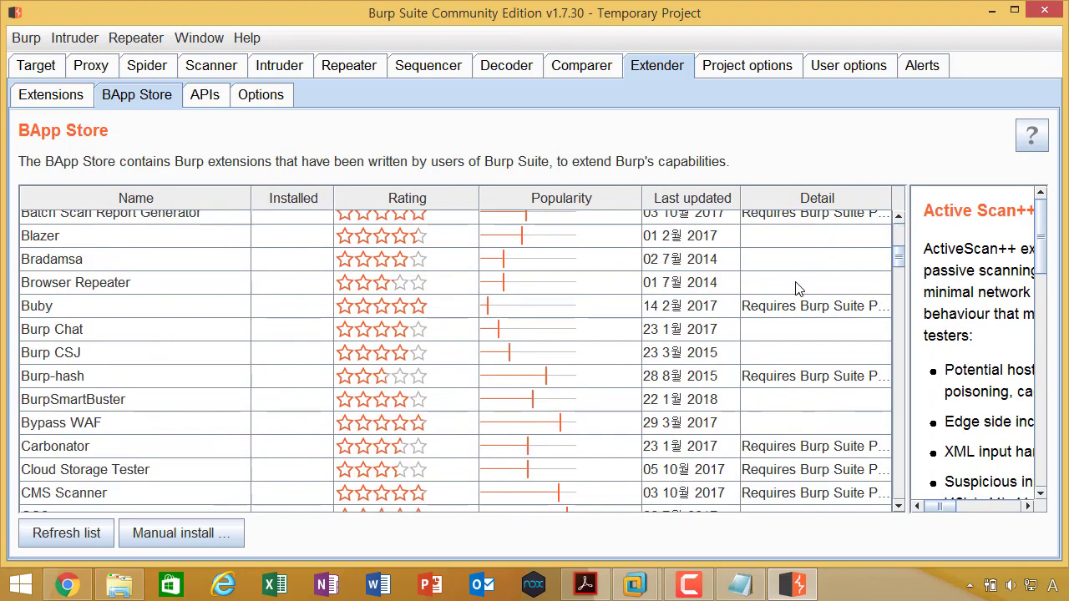
{"action": "scroll", "coordinate": [798, 287], "scroll_direction": "up", "scroll_amount": 11}
{"action": "scroll", "coordinate": [798, 288], "scroll_direction": "up", "scroll_amount": 7}
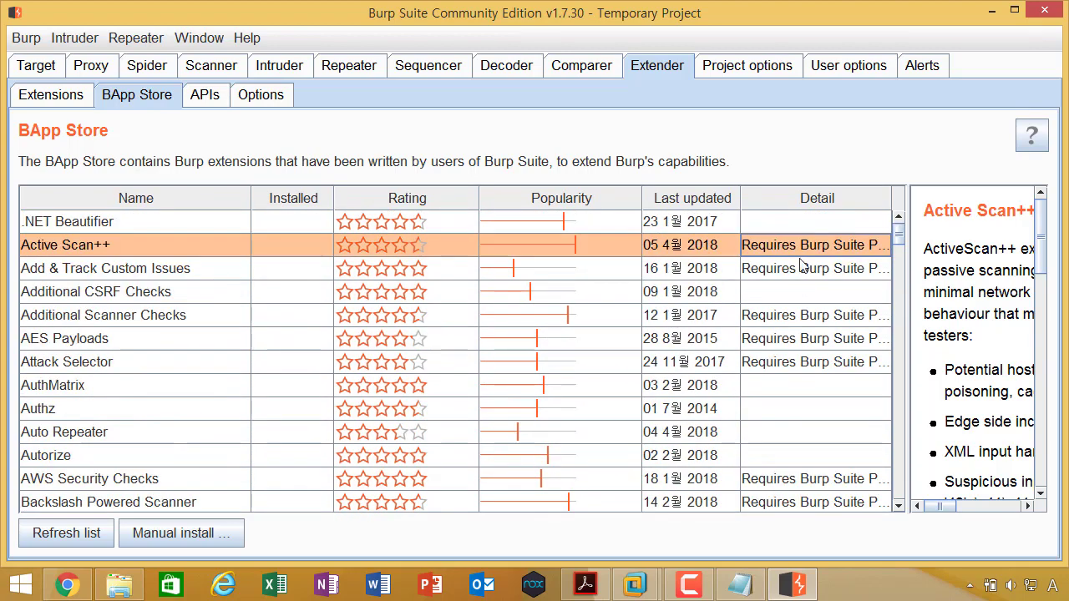
Step: Sort the BApp Store extensions by Detail in ascending order and browse the list from blank entries to those with requirements
{"action": "left_click", "coordinate": [807, 199]}
{"action": "scroll", "coordinate": [808, 277], "scroll_direction": "down", "scroll_amount": 20}
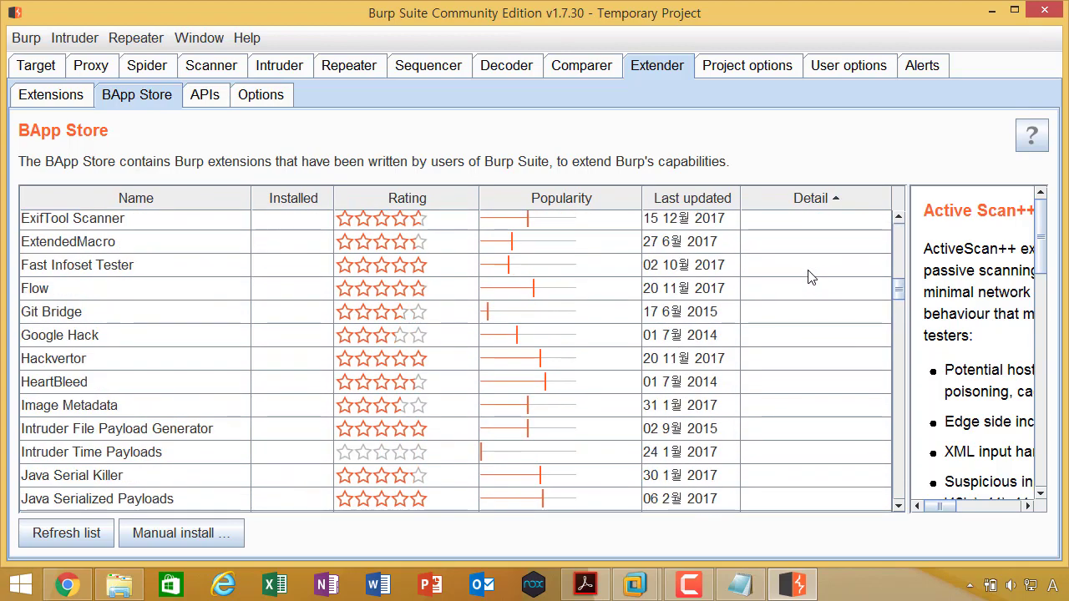
{"action": "scroll", "coordinate": [846, 309], "scroll_direction": "down", "scroll_amount": 10}
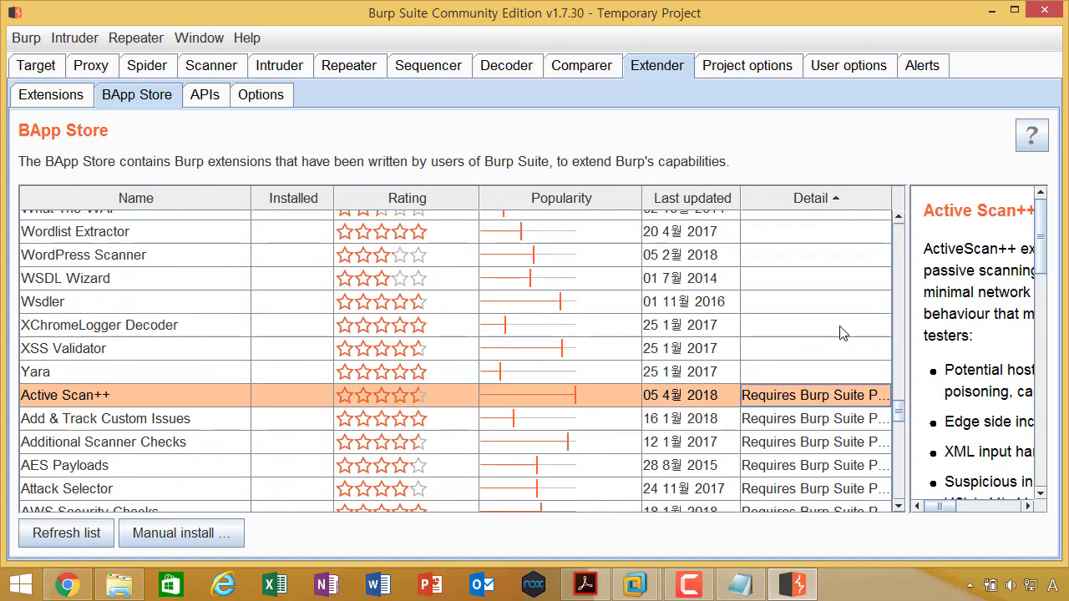
{"action": "scroll", "coordinate": [842, 332], "scroll_direction": "up", "scroll_amount": 20}
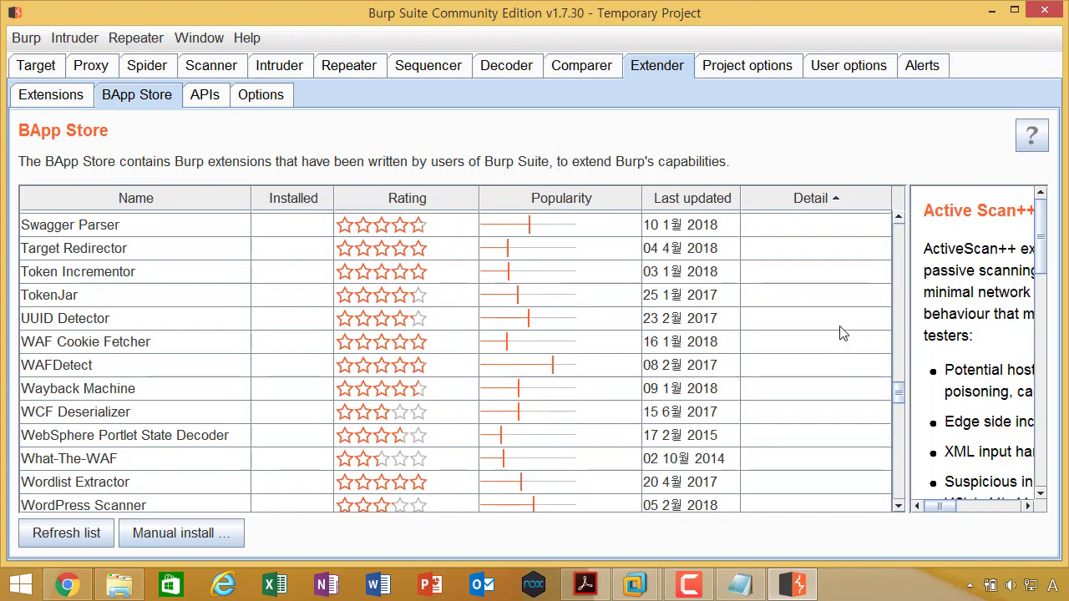
{"action": "scroll", "coordinate": [842, 332], "scroll_direction": "up", "scroll_amount": 4}
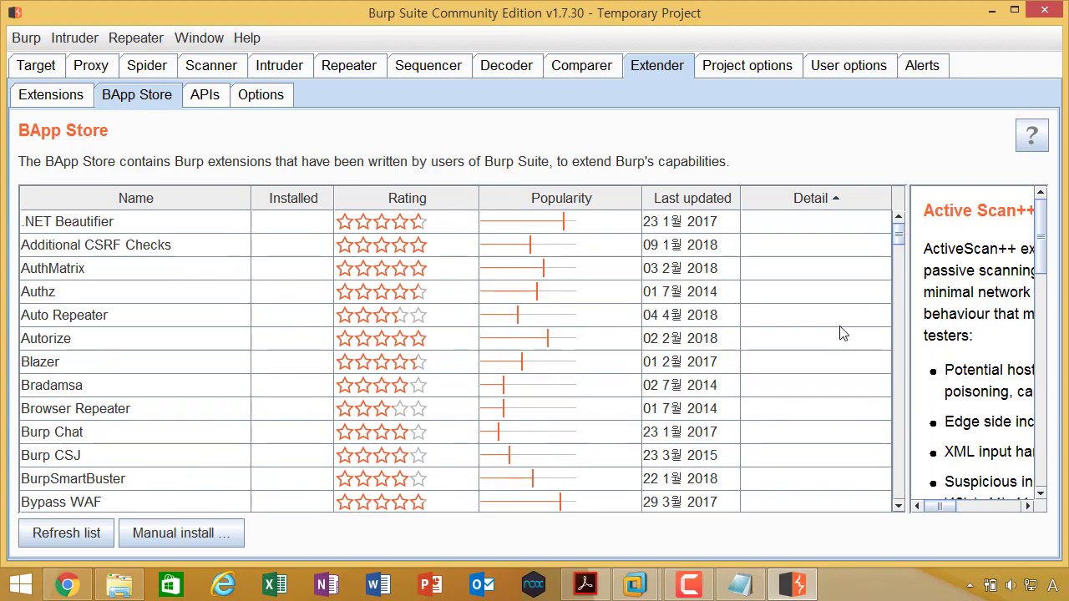
{"action": "scroll", "coordinate": [842, 332], "scroll_direction": "down", "scroll_amount": 10}
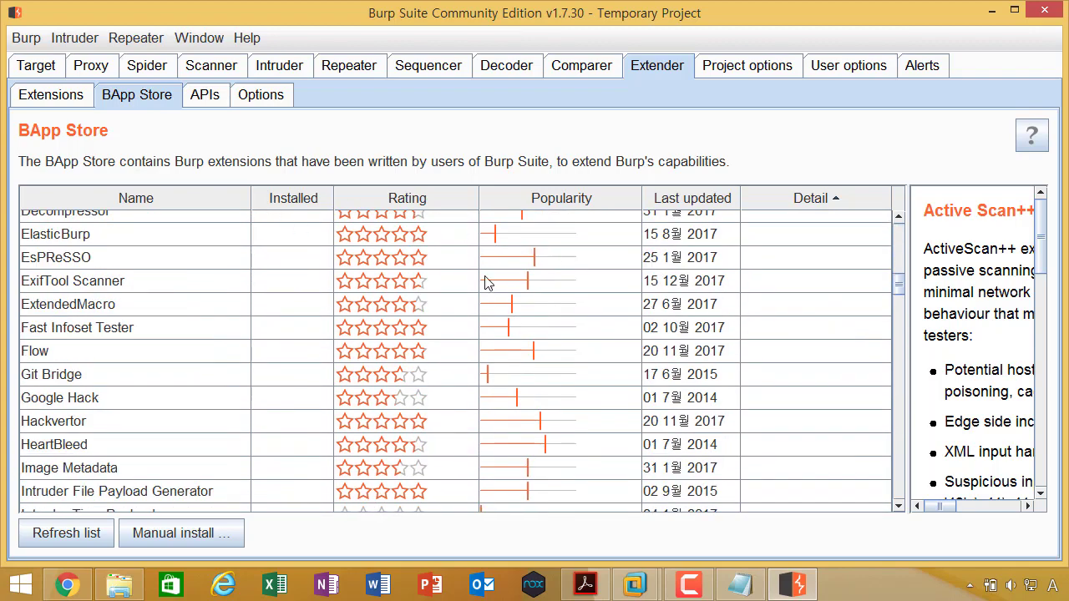
{"action": "scroll", "coordinate": [377, 242], "scroll_direction": "down", "scroll_amount": 20}
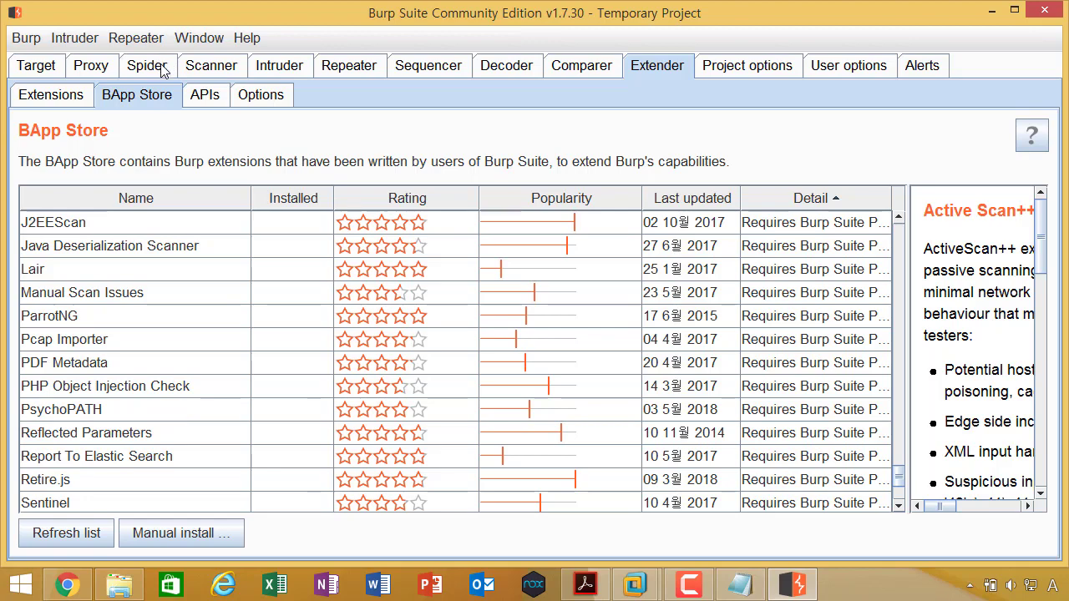
Step: Show the Burp Scanner description, return to the BApp Store and compare extensions with and without a Detail requirement
{"action": "left_click", "coordinate": [225, 73]}
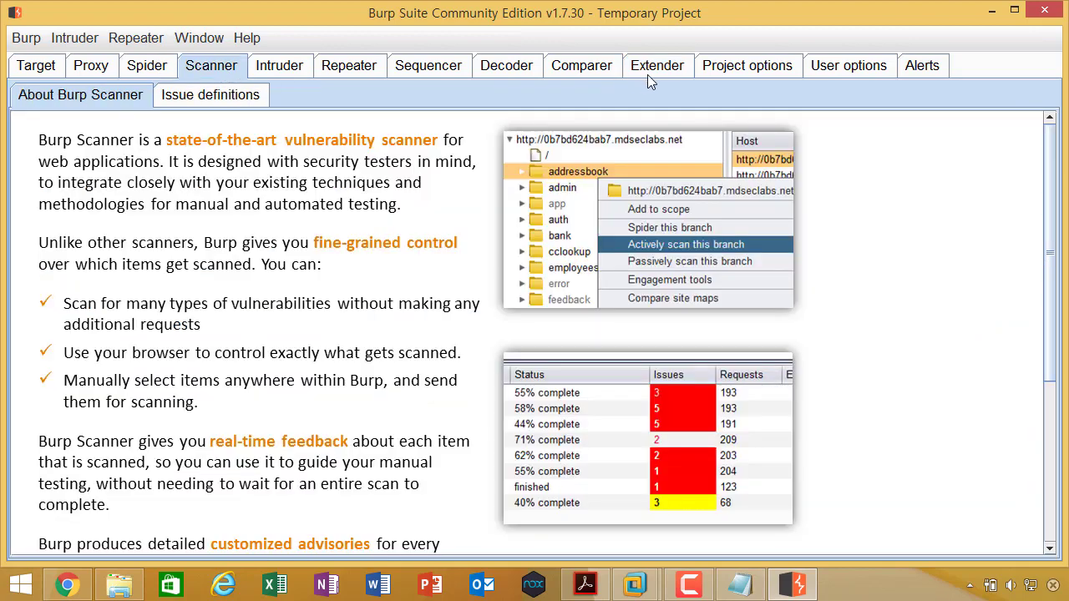
{"action": "left_click", "coordinate": [653, 82]}
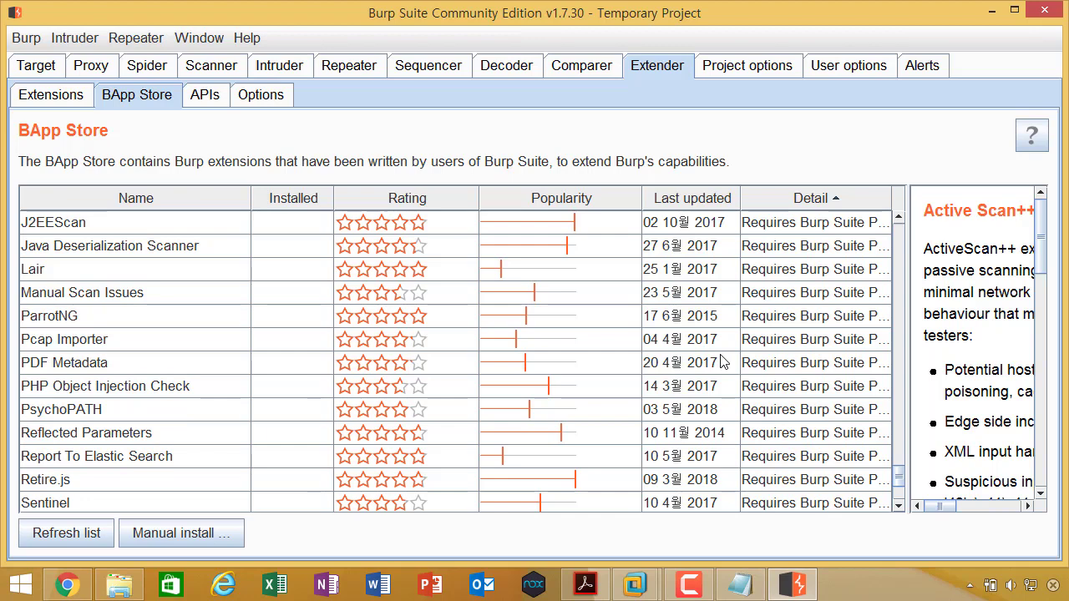
{"action": "scroll", "coordinate": [722, 361], "scroll_direction": "down", "scroll_amount": 3}
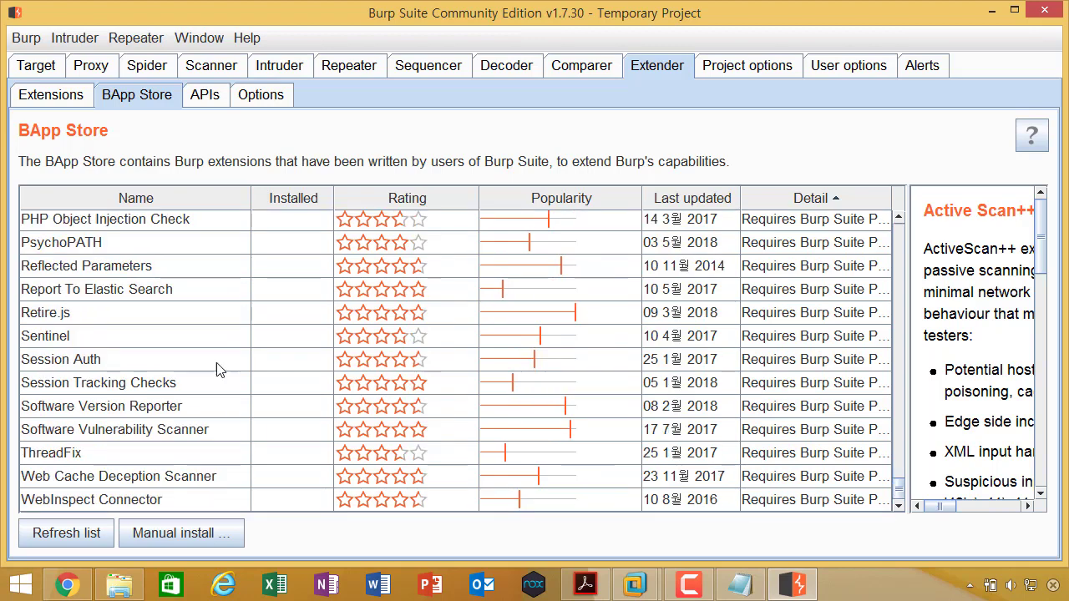
{"action": "scroll", "coordinate": [241, 383], "scroll_direction": "up", "scroll_amount": 3}
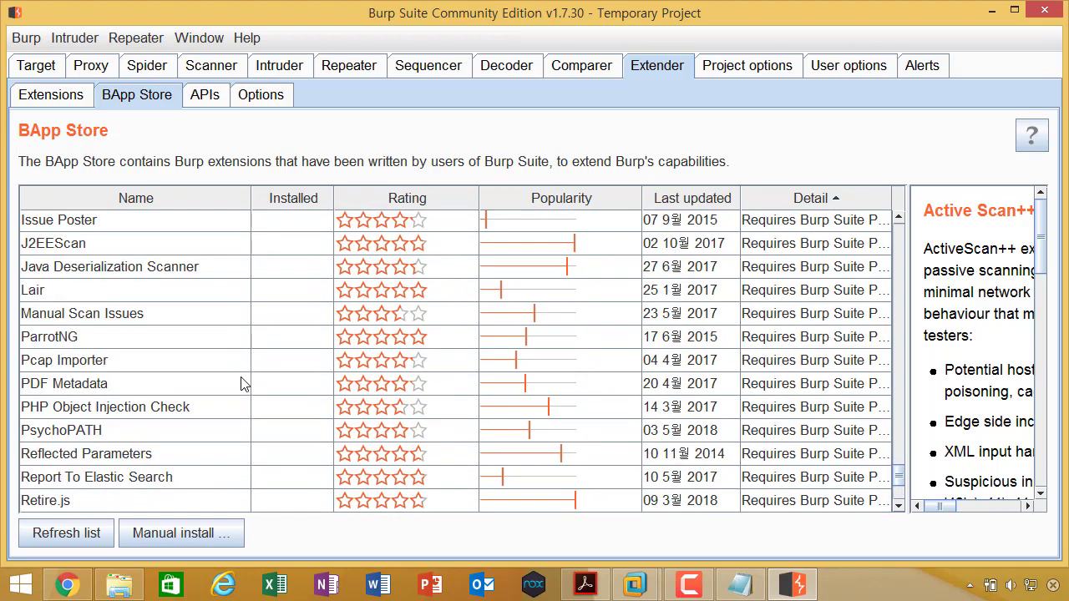
{"action": "scroll", "coordinate": [240, 384], "scroll_direction": "up", "scroll_amount": 20}
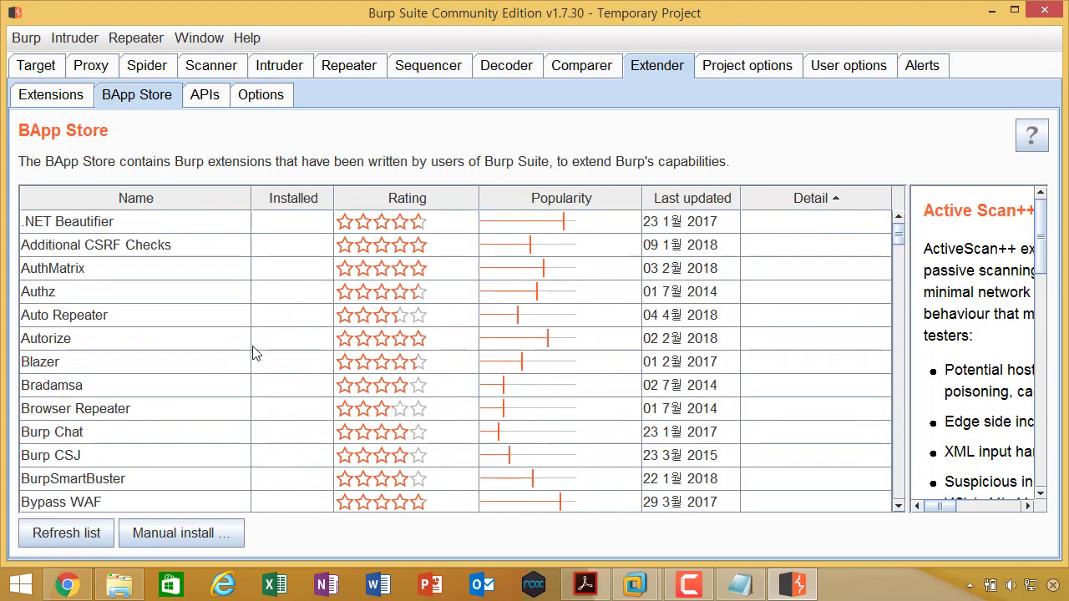
{"action": "scroll", "coordinate": [255, 353], "scroll_direction": "down", "scroll_amount": 20}
{"action": "scroll", "coordinate": [258, 353], "scroll_direction": "down", "scroll_amount": 3}
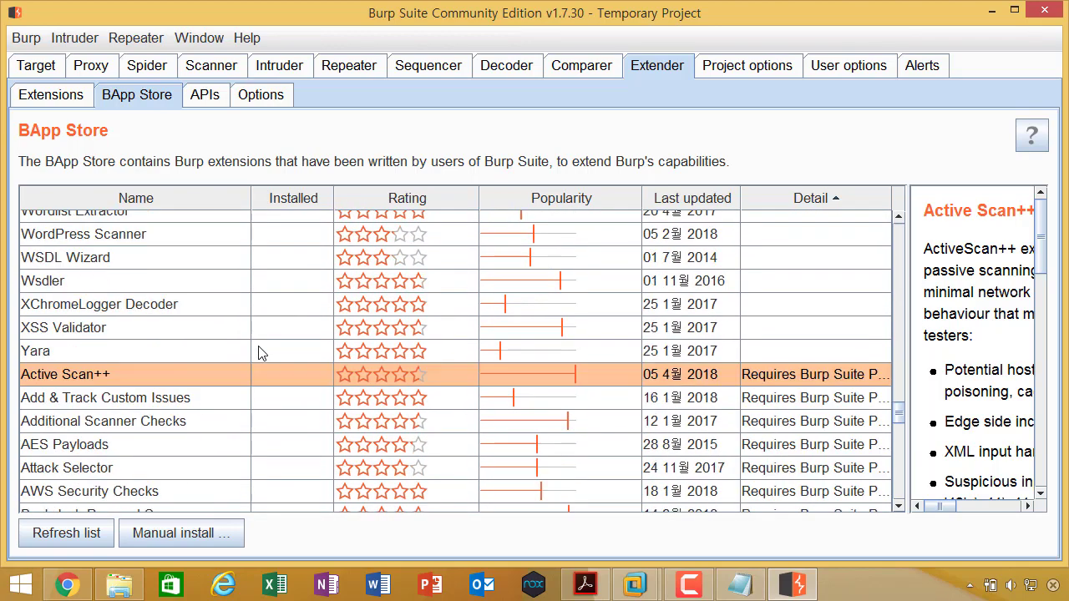
{"action": "scroll", "coordinate": [259, 354], "scroll_direction": "down", "scroll_amount": 3}
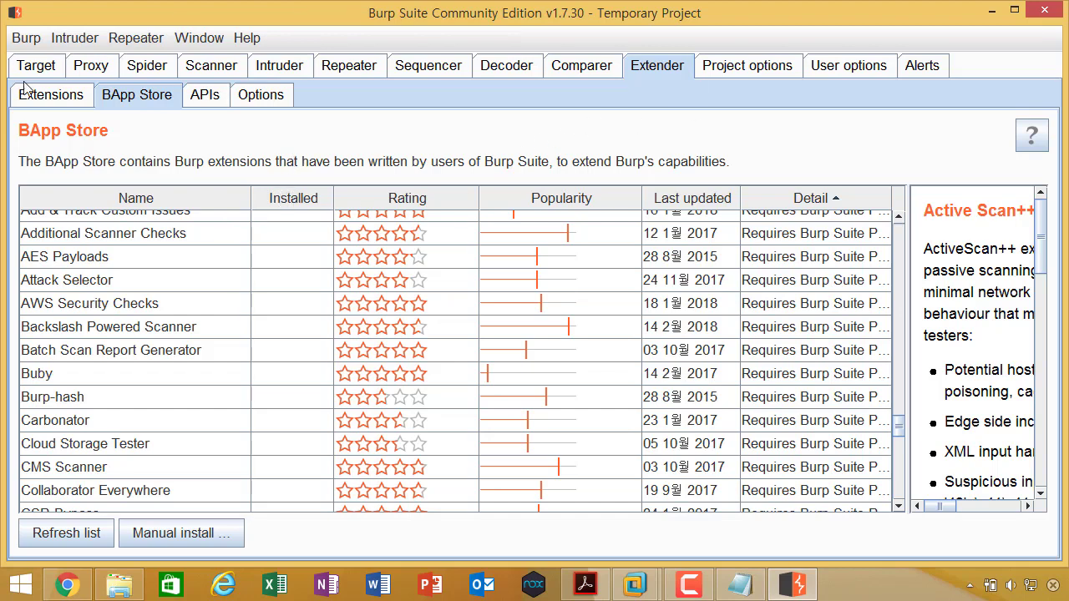
Step: Show the Proxy tool's Intercept view and switch to the Chrome window
{"action": "left_click", "coordinate": [84, 69]}
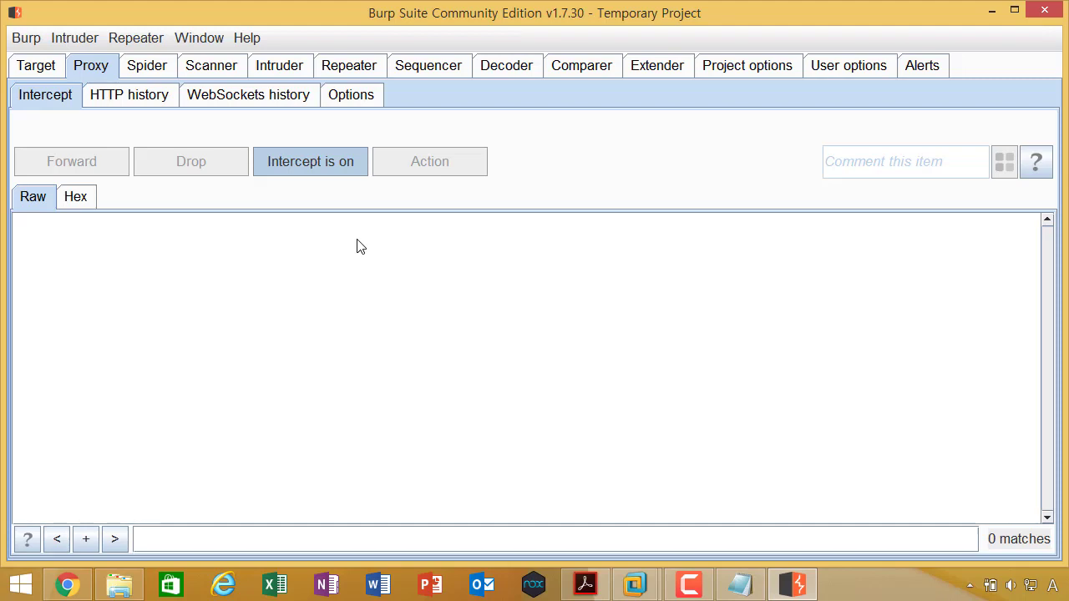
{"action": "key", "text": "alt+Tab"}
{"action": "key", "text": "alt+Tab"}
{"action": "left_click", "coordinate": [67, 585]}
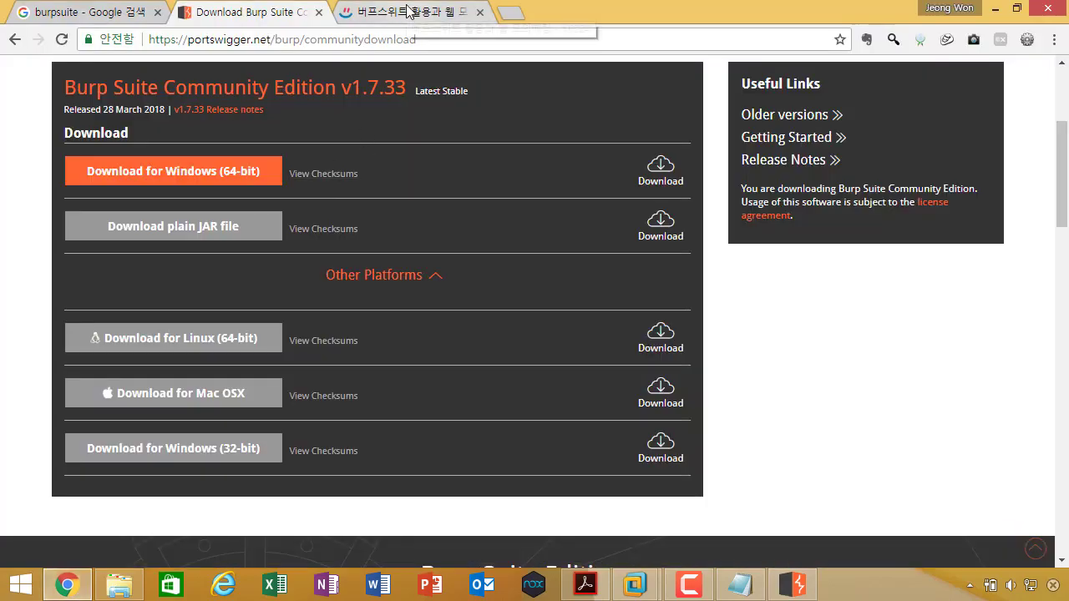
{"action": "left_click", "coordinate": [510, 12]}
{"action": "type", "text": "ㅈㅈㅈ"}
{"action": "key", "text": "BackSpace"}
{"action": "key", "text": "BackSpace"}
{"action": "key", "text": "BackSpace"}
{"action": "key", "text": "Hangul"}
{"action": "type", "text": "www.boan"}
{"action": "key", "text": "Return"}
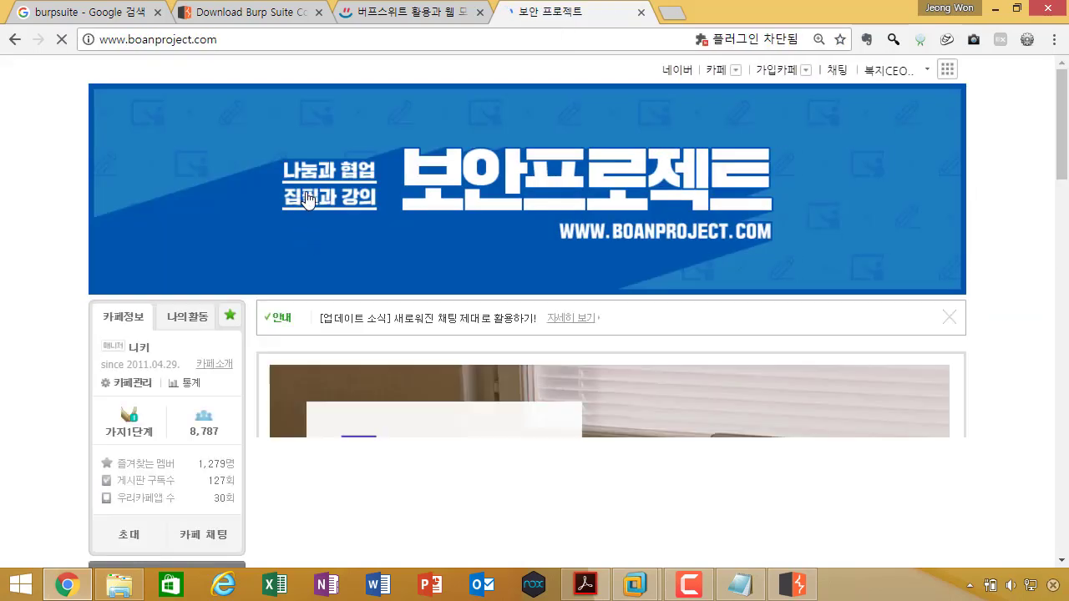
Step: Browse the 보안프로젝트 cafe's 전체글보기 post list and close its tab
{"action": "scroll", "coordinate": [304, 192], "scroll_direction": "down", "scroll_amount": 3}
{"action": "left_click", "coordinate": [202, 413]}
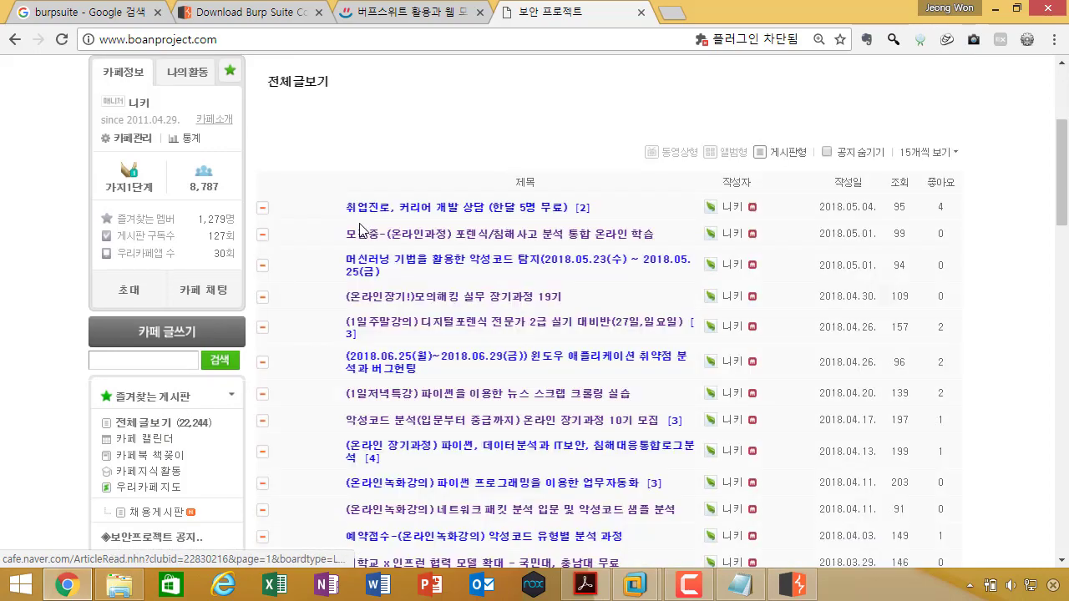
{"action": "scroll", "coordinate": [359, 224], "scroll_direction": "down", "scroll_amount": 5}
{"action": "scroll", "coordinate": [357, 223], "scroll_direction": "down", "scroll_amount": 3}
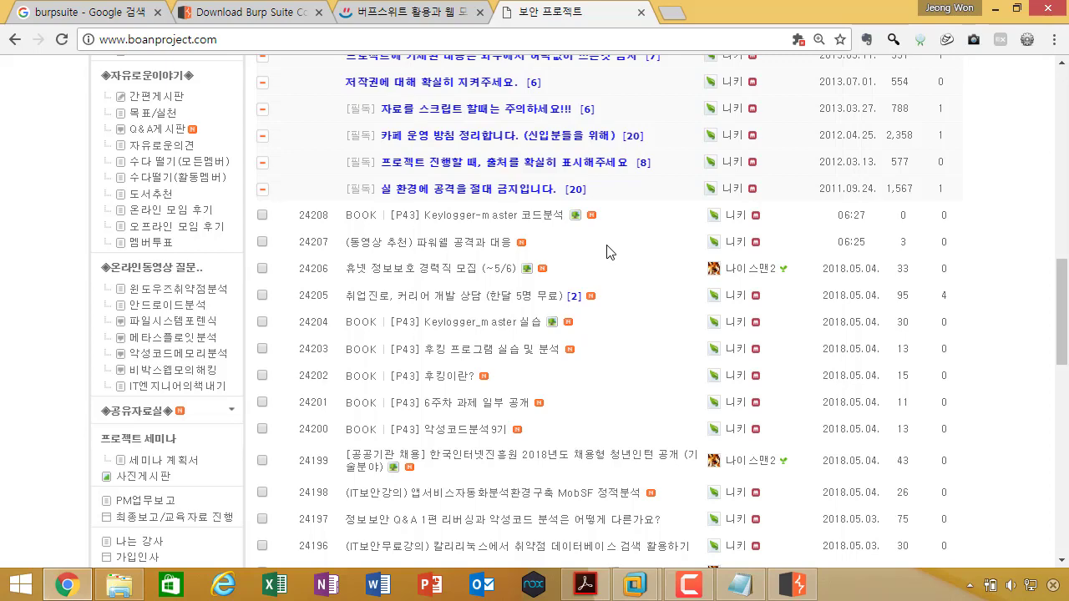
{"action": "scroll", "coordinate": [608, 252], "scroll_direction": "up", "scroll_amount": 3}
{"action": "scroll", "coordinate": [608, 253], "scroll_direction": "down", "scroll_amount": 7}
{"action": "scroll", "coordinate": [607, 252], "scroll_direction": "up", "scroll_amount": 4}
{"action": "left_click", "coordinate": [640, 14]}
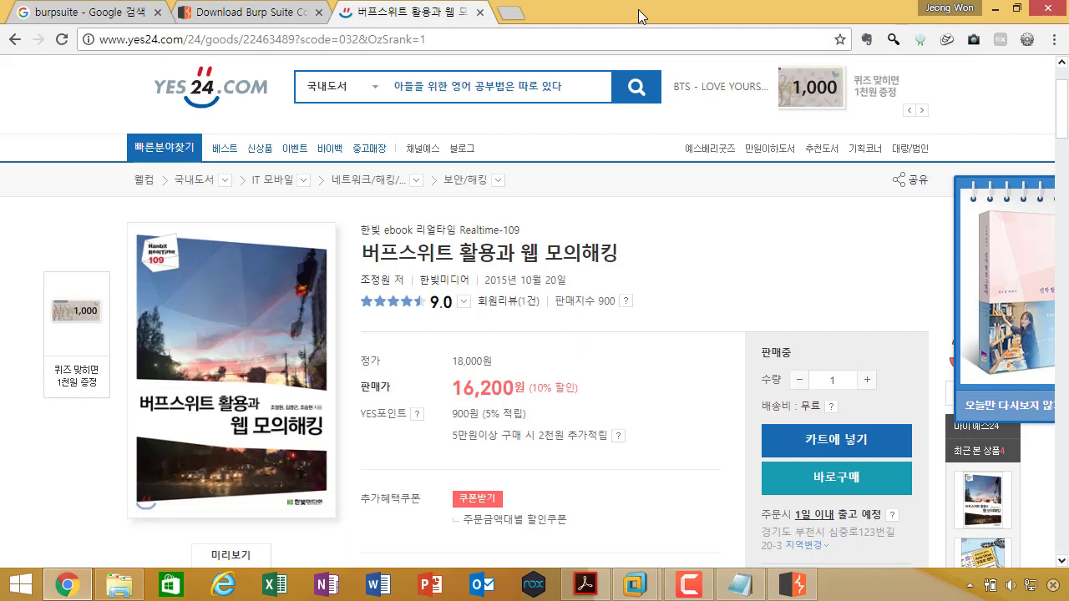